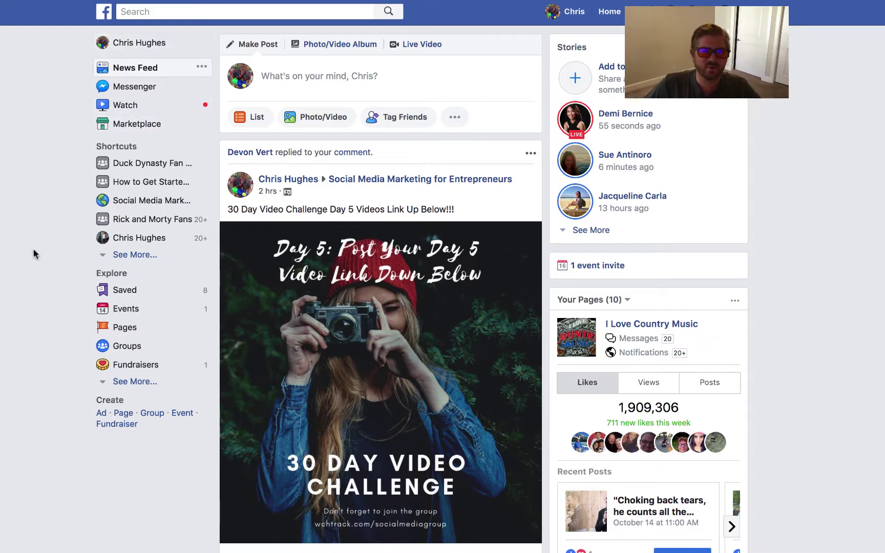
Go back to the News Feed, then load facebook.com/pages/create in the address bar
{"action": "left_click", "coordinate": [118, 330]}
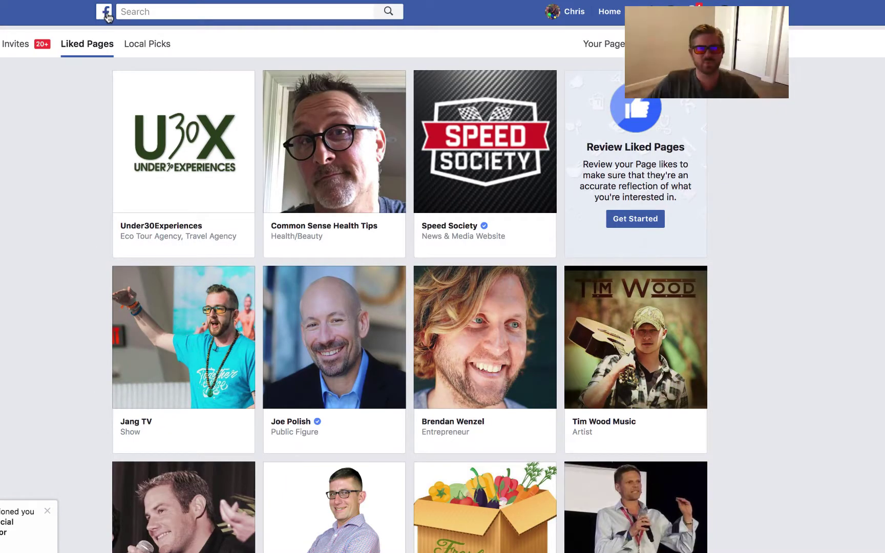
{"action": "left_click", "coordinate": [104, 13]}
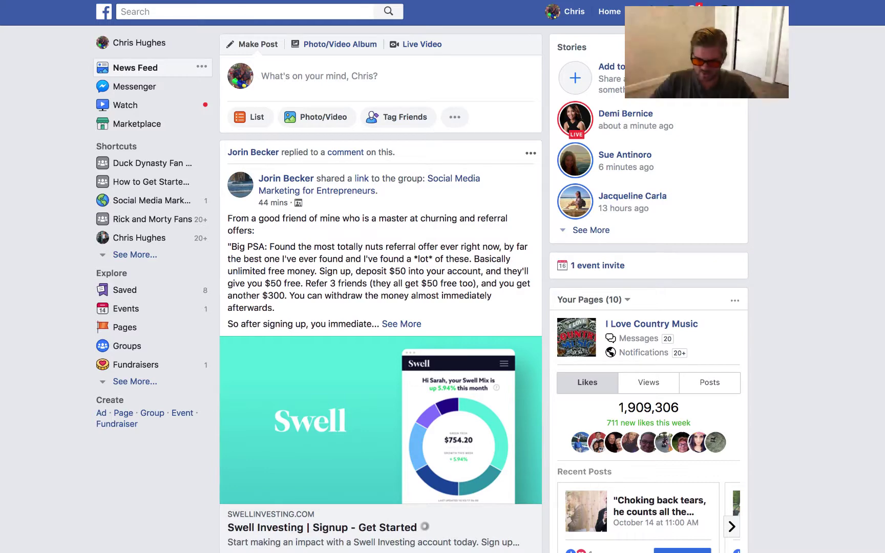
{"action": "type", "text": "facebook.com/pages"}
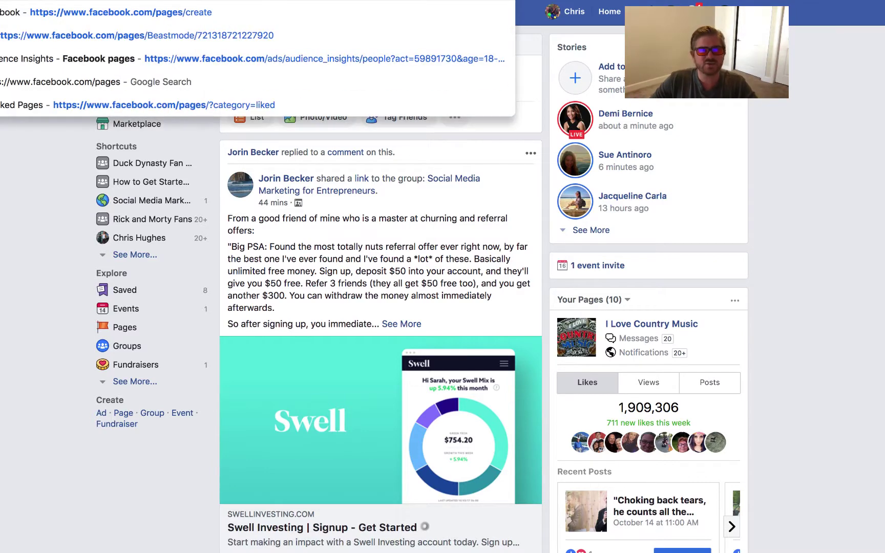
{"action": "type", "text": "/create"}
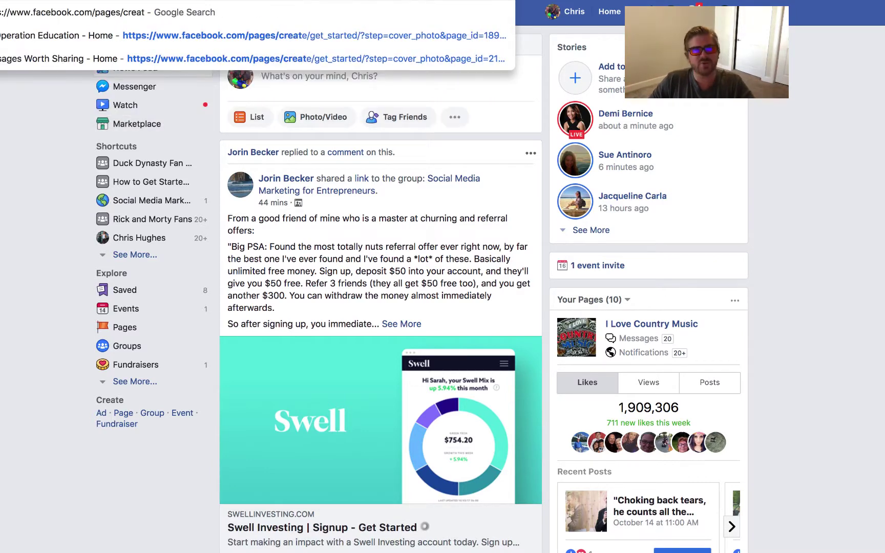
{"action": "key", "text": "Return"}
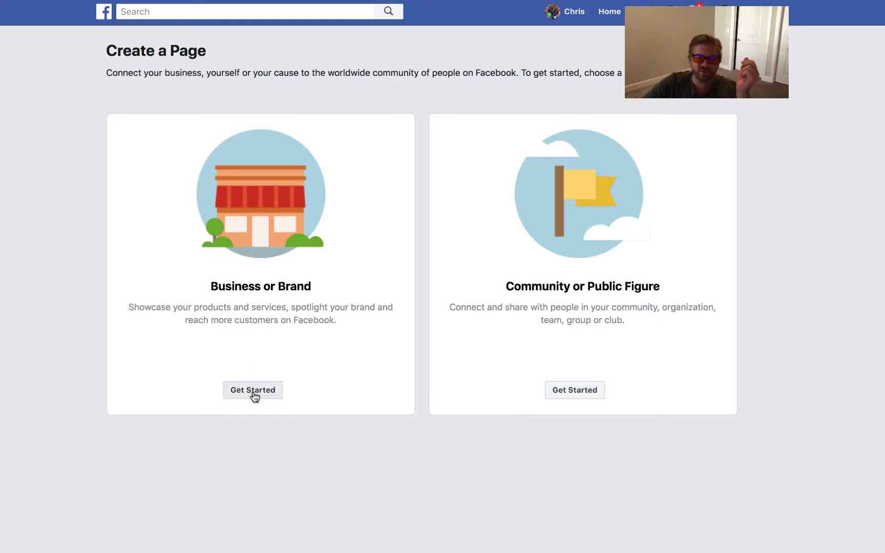
Start a Community or Public Figure page with the account owner's name as Page Name
{"action": "left_click", "coordinate": [581, 392]}
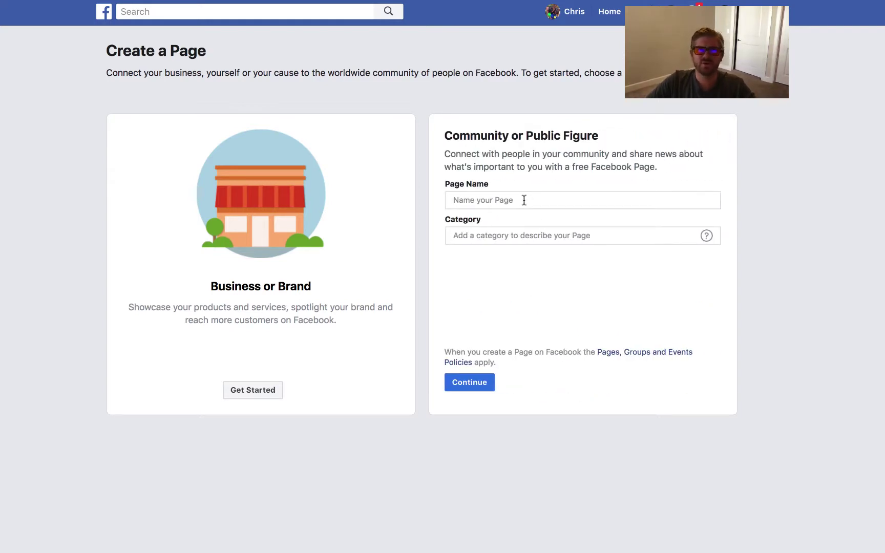
{"action": "left_click", "coordinate": [523, 201]}
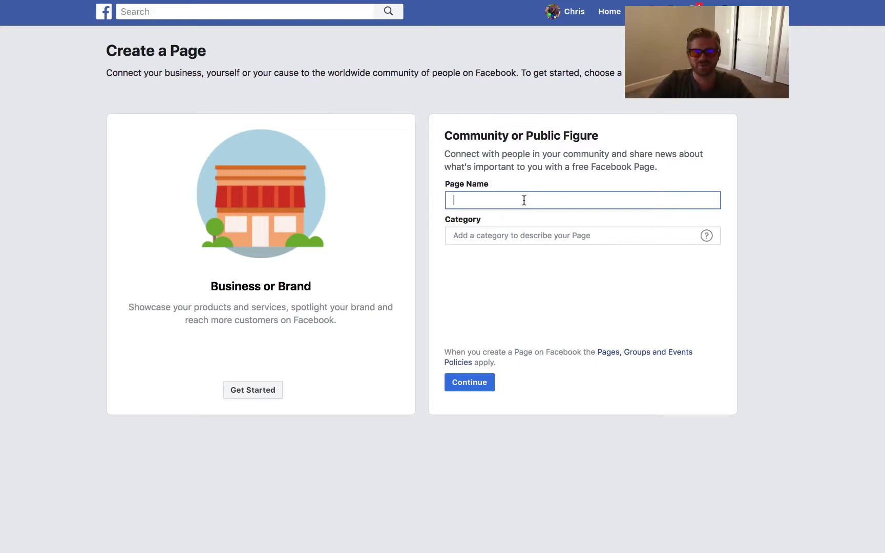
{"action": "type", "text": "Chris Hughes"}
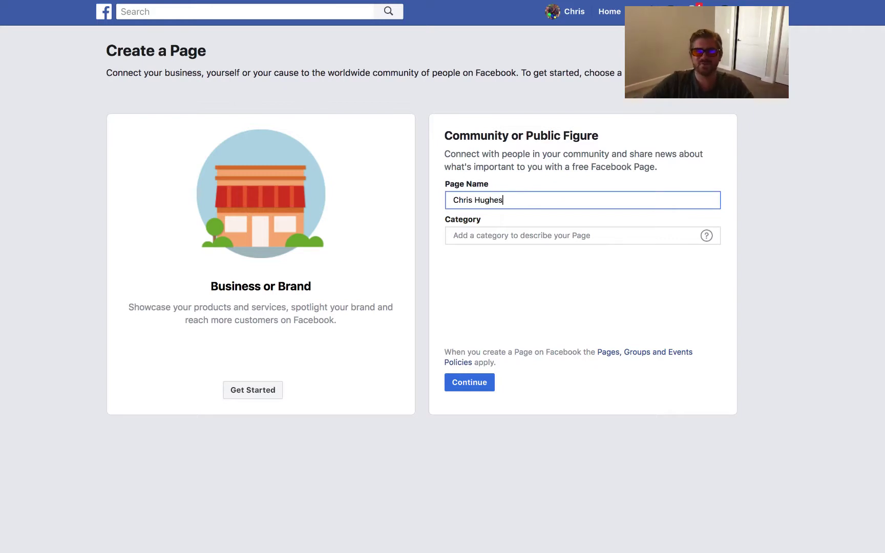
Try 'Per' and 'Comm' in Category, clear it, and select the page name to replace
{"action": "left_click", "coordinate": [479, 237]}
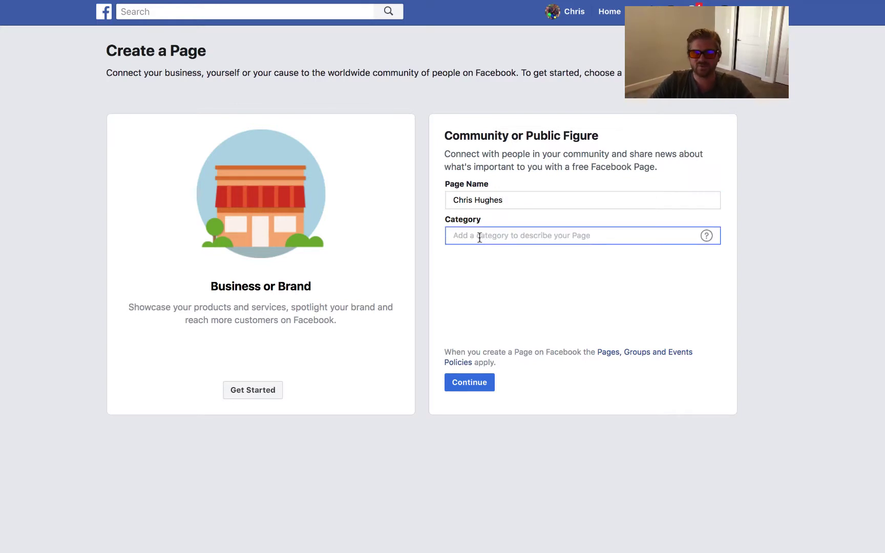
{"action": "type", "text": "Per"}
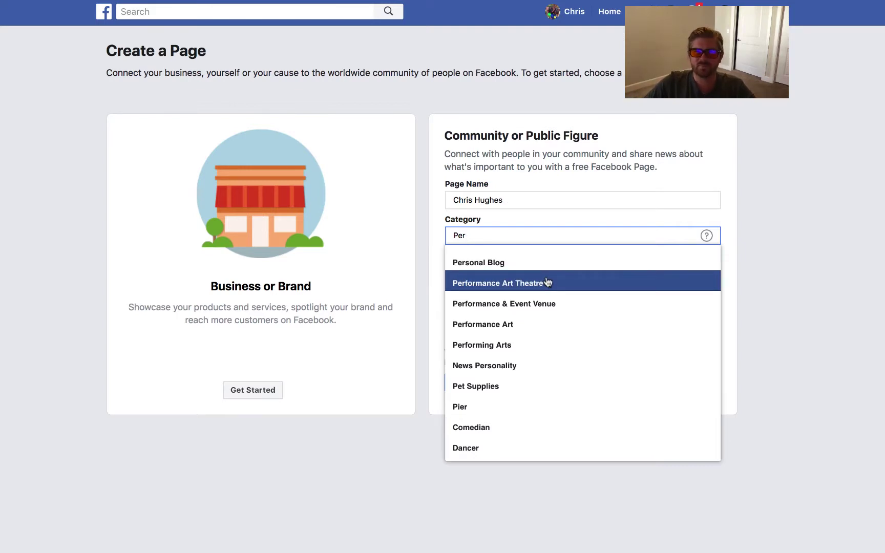
{"action": "key", "text": "super+a"}
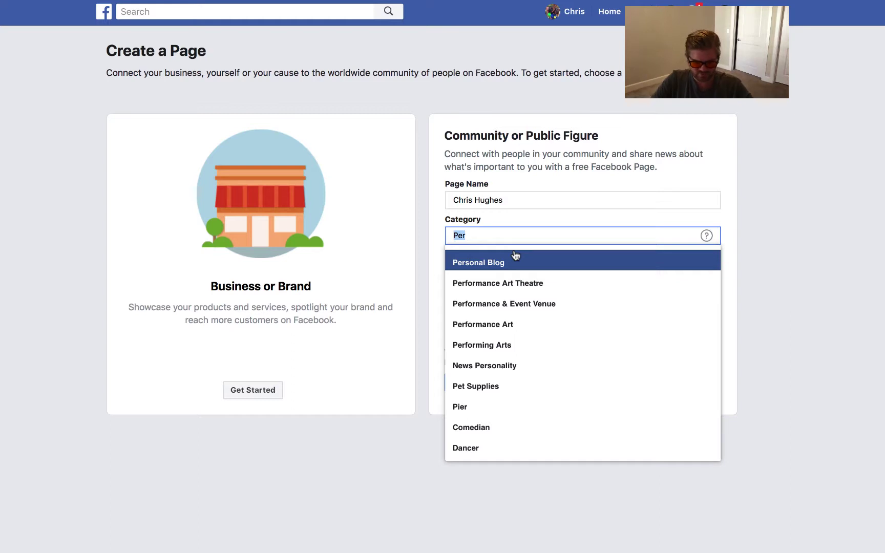
{"action": "type", "text": "Comm"}
{"action": "key", "text": "super+a"}
{"action": "key", "text": "BackSpace"}
{"action": "type", "text": "a"}
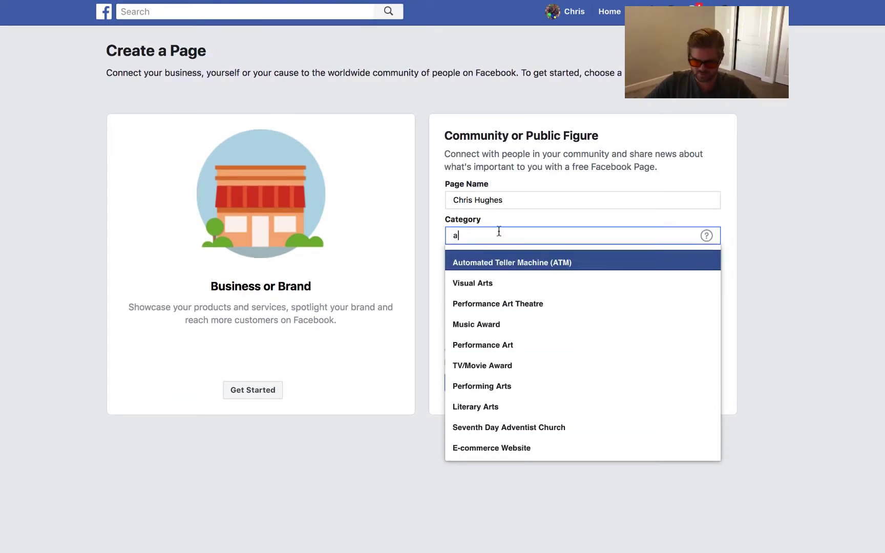
{"action": "key", "text": "BackSpace"}
{"action": "type", "text": "b"}
{"action": "key", "text": "BackSpace"}
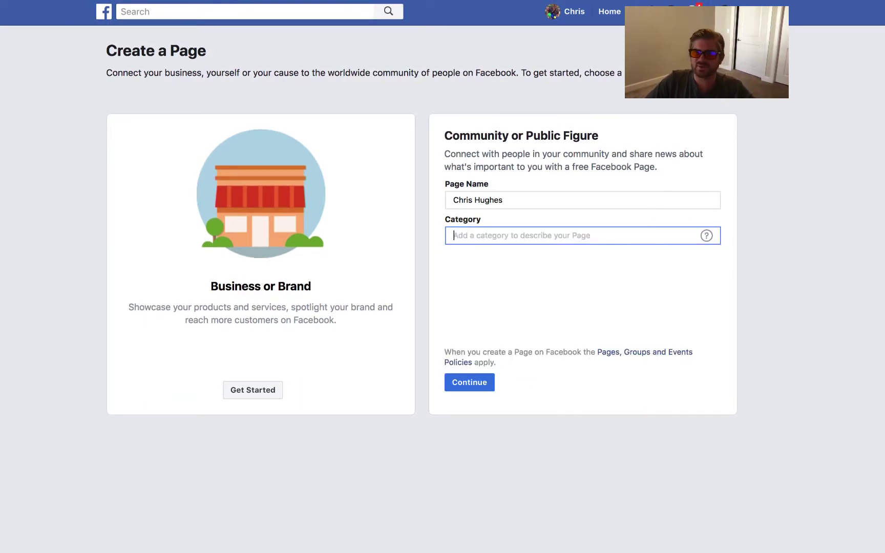
{"action": "mouse_move", "coordinate": [707, 239]}
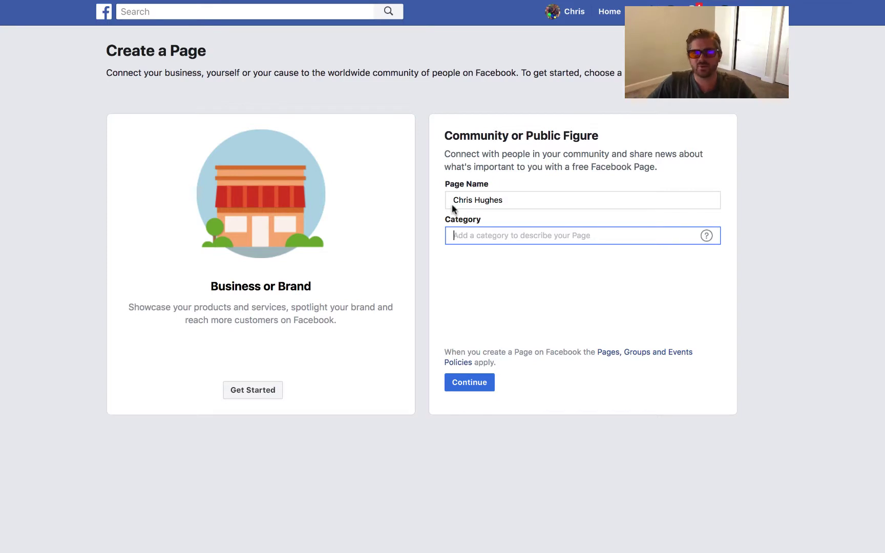
{"action": "left_click_drag", "start_coordinate": [555, 199], "coordinate": [410, 203]}
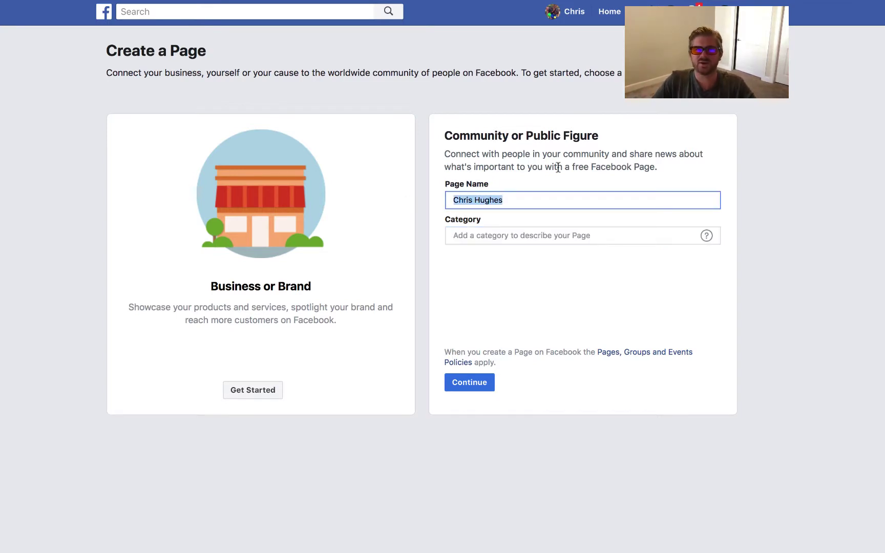
Rename the page to 'I Love Puppies', pick the Community category, and continue
{"action": "key", "text": "BackSpace"}
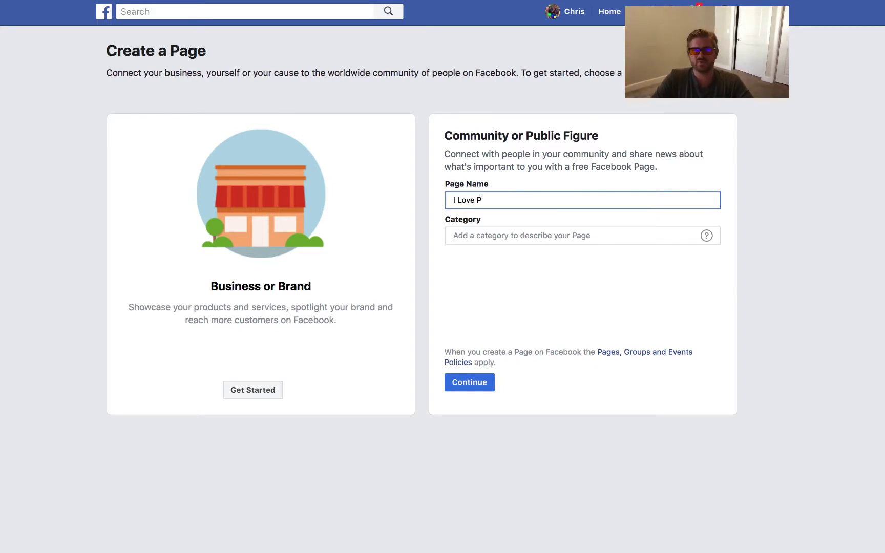
{"action": "left_click", "coordinate": [512, 235]}
{"action": "type", "text": "Communtity"}
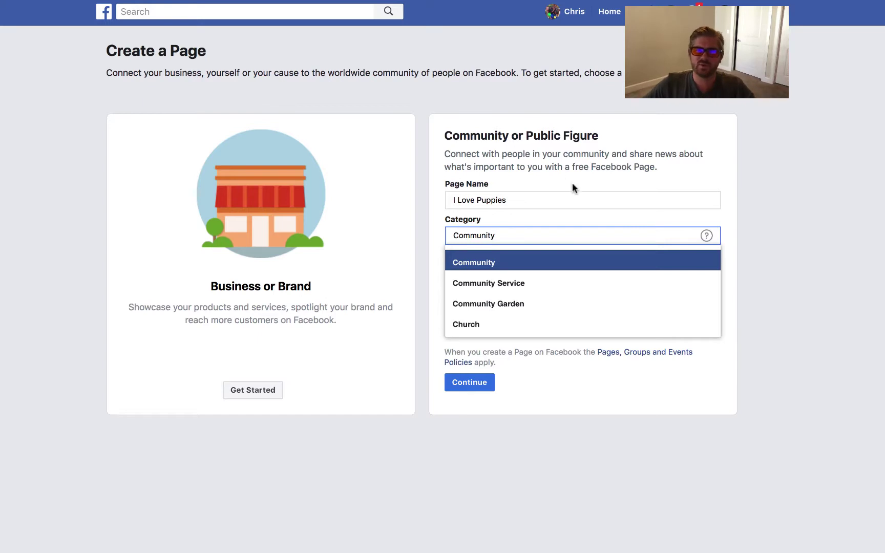
{"action": "left_click", "coordinate": [476, 261]}
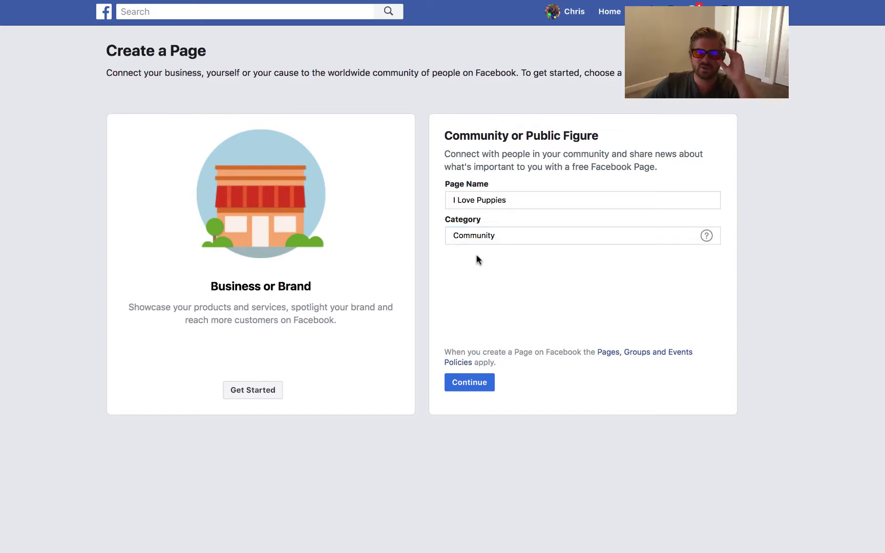
{"action": "left_click", "coordinate": [469, 384]}
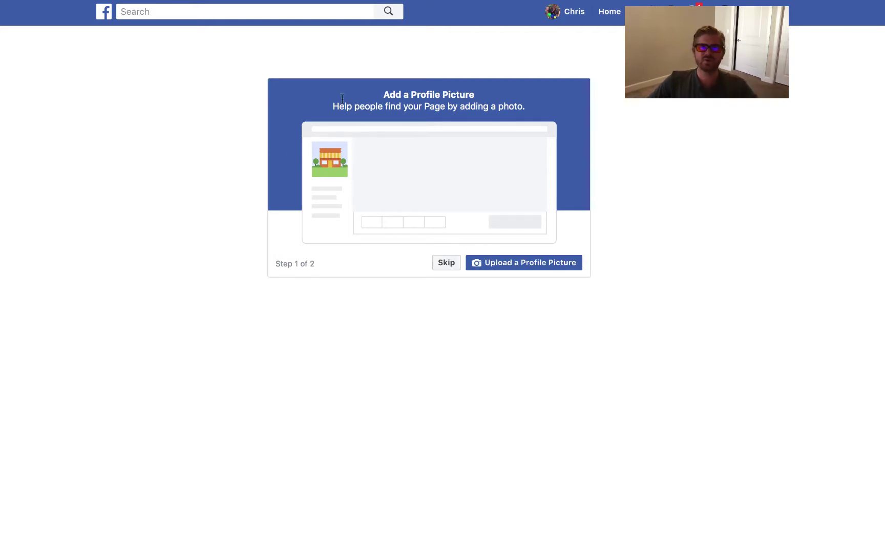
Skip the profile picture and cover photo steps, then scroll through the new page
{"action": "left_click", "coordinate": [446, 262]}
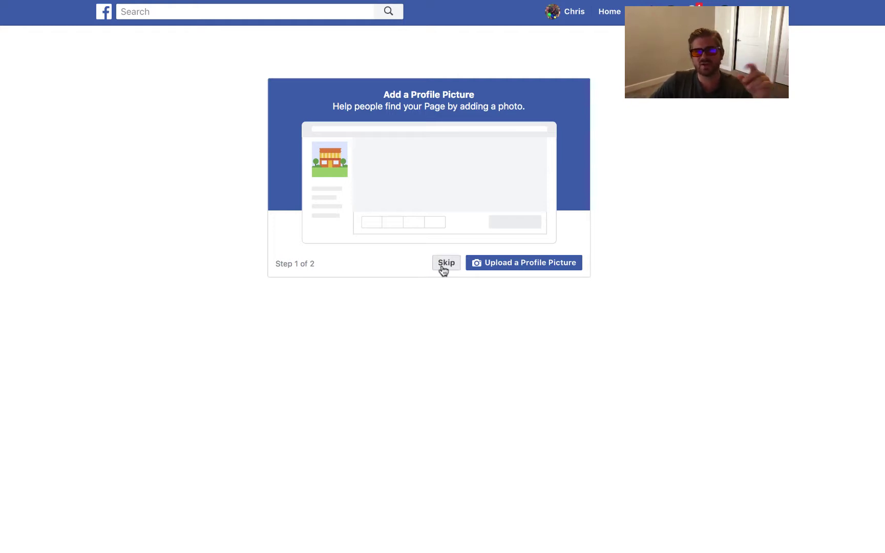
{"action": "left_click", "coordinate": [450, 267]}
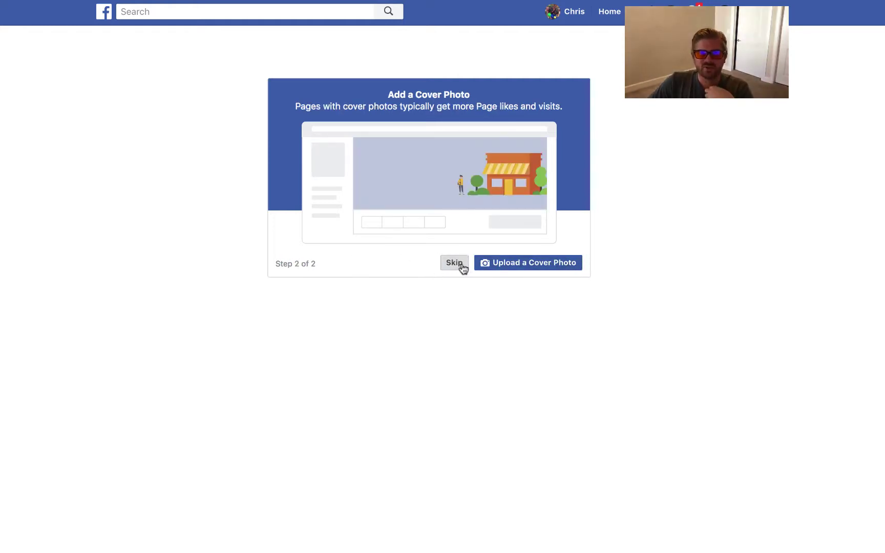
{"action": "left_click", "coordinate": [455, 264]}
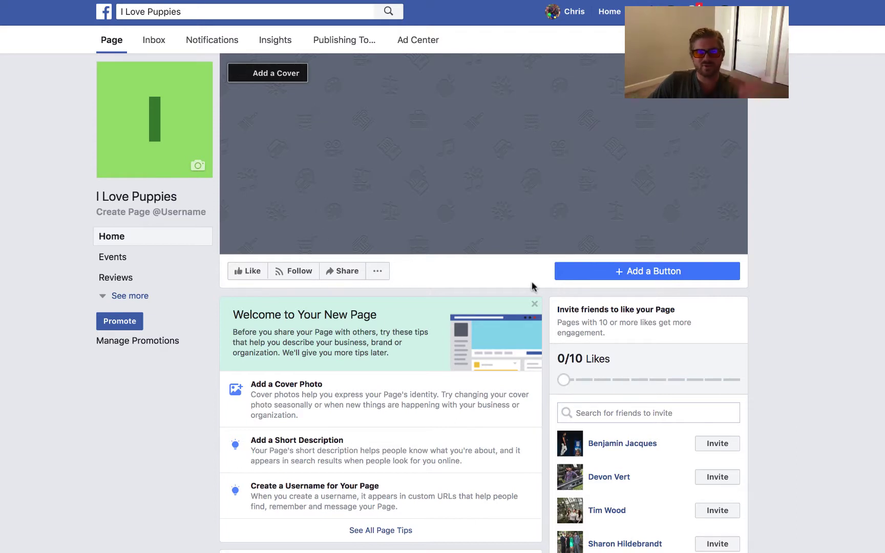
{"action": "scroll", "coordinate": [696, 281], "scroll_direction": "down", "scroll_amount": 1}
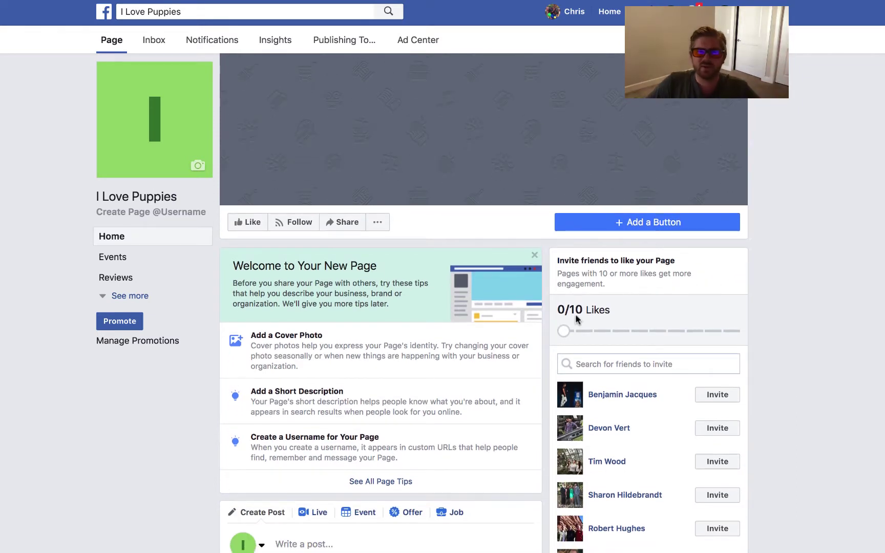
{"action": "scroll", "coordinate": [136, 262], "scroll_direction": "down", "scroll_amount": 2}
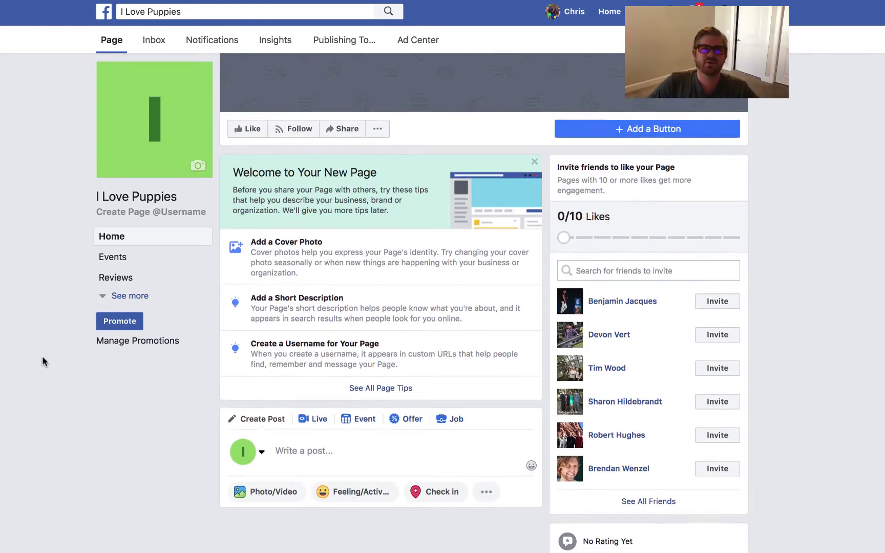
{"action": "scroll", "coordinate": [44, 361], "scroll_direction": "up", "scroll_amount": 1}
{"action": "scroll", "coordinate": [169, 132], "scroll_direction": "up", "scroll_amount": 2}
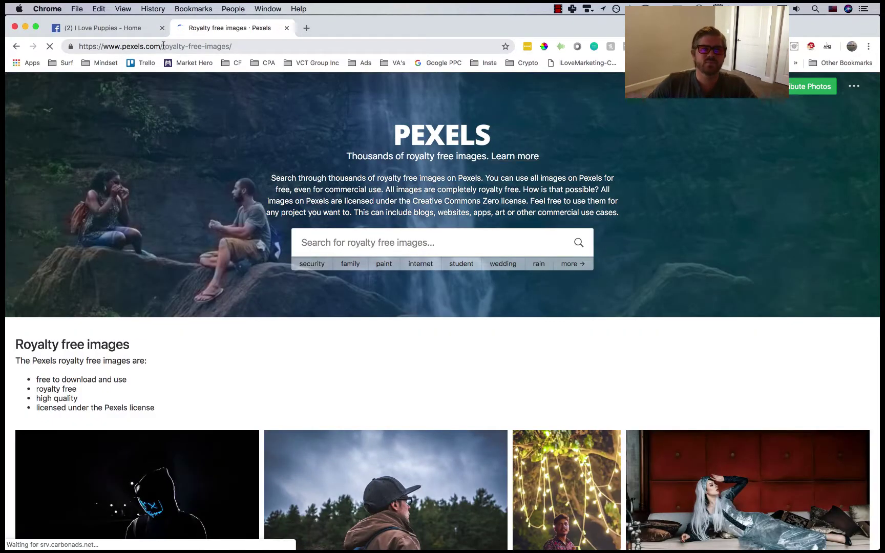
Edit the address to go to the Pexels home page
{"action": "left_click_drag", "start_coordinate": [163, 46], "coordinate": [337, 60]}
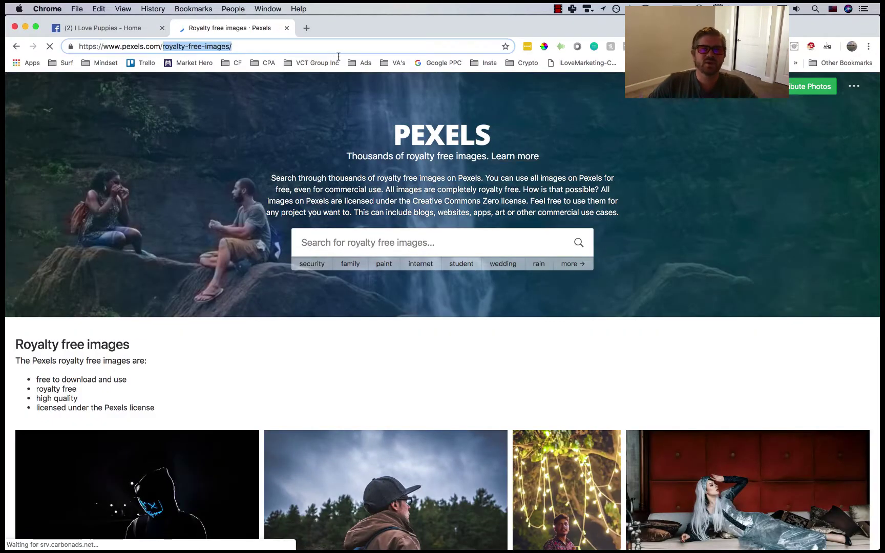
{"action": "key", "text": "Right"}
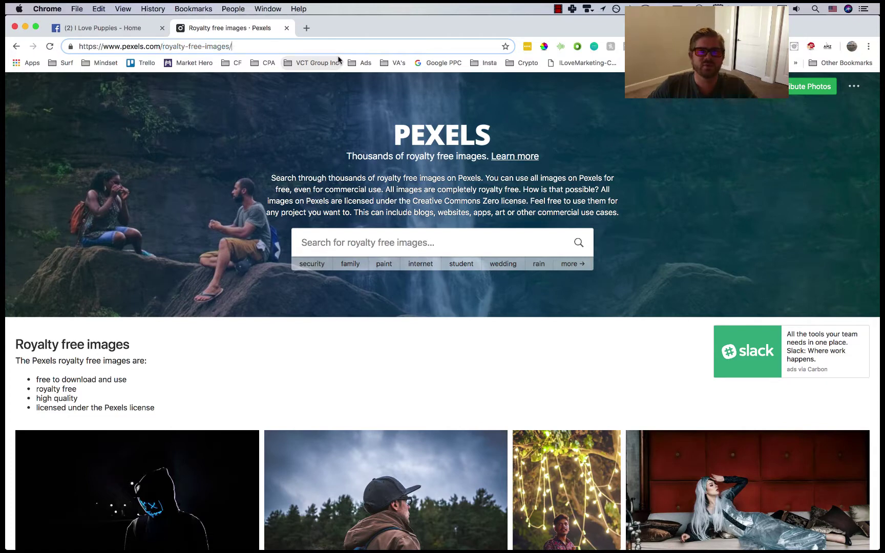
{"action": "key", "text": "alt+shift+Left"}
{"action": "key", "text": "alt+shift+Left"}
{"action": "key", "text": "alt+shift+Left"}
{"action": "key", "text": "alt+shift+Left"}
{"action": "type", "text": "r"}
{"action": "key", "text": "BackSpace"}
{"action": "key", "text": "Return"}
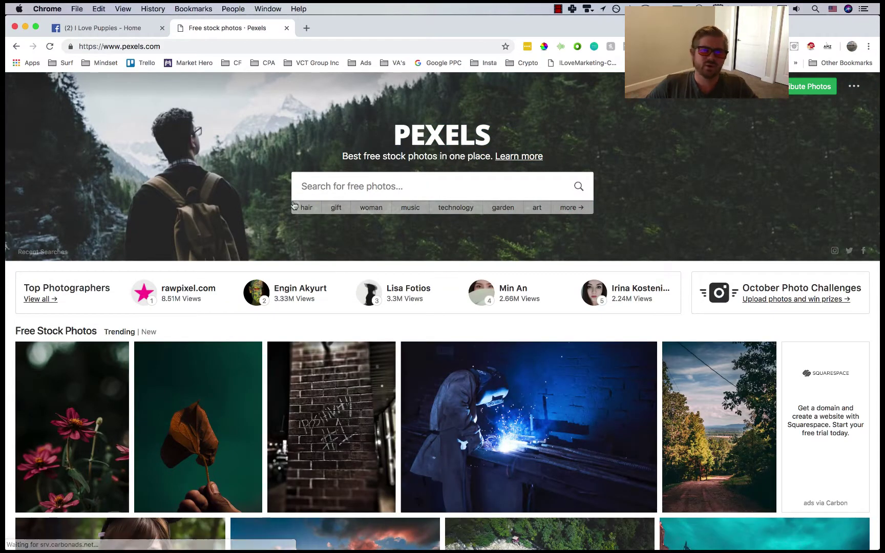
Search Pexels for 'puppies' and scroll through the results
{"action": "left_click", "coordinate": [328, 185]}
{"action": "type", "text": "puppies"}
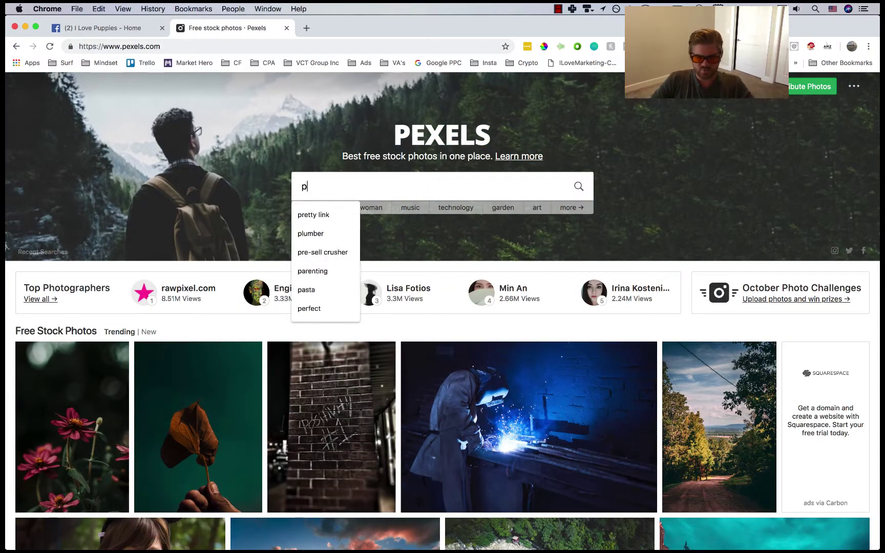
{"action": "key", "text": "Return"}
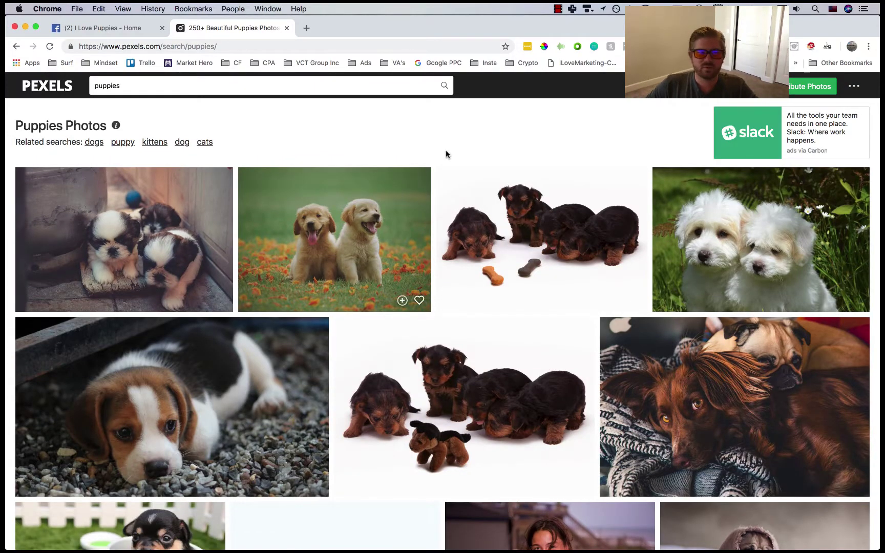
{"action": "scroll", "coordinate": [445, 152], "scroll_direction": "down", "scroll_amount": 3}
{"action": "scroll", "coordinate": [446, 154], "scroll_direction": "down", "scroll_amount": 4}
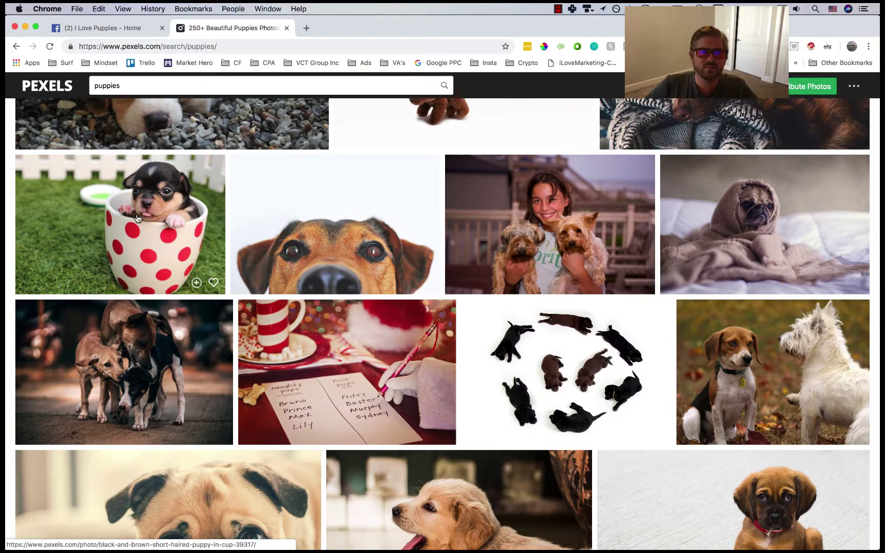
Open the puppy-in-cup photo, save it as 'puppy profile', and close it
{"action": "left_click", "coordinate": [143, 215]}
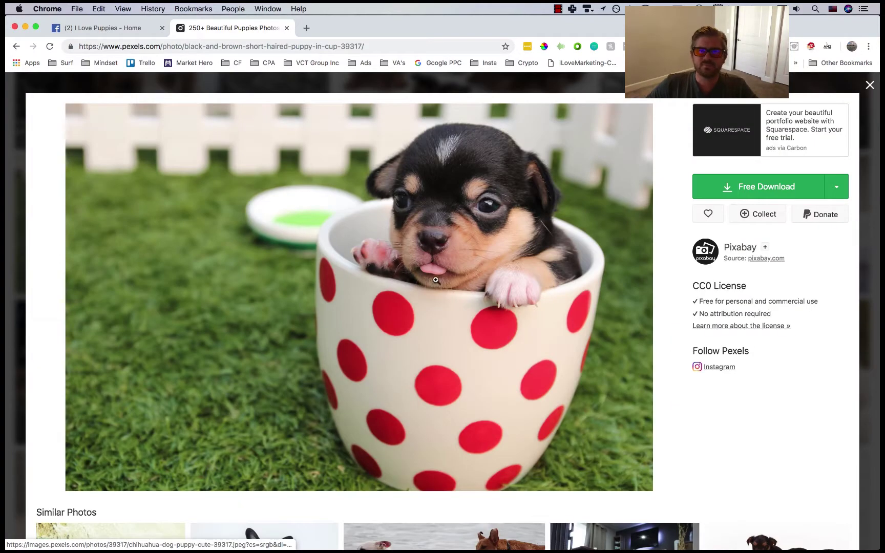
{"action": "right_click", "coordinate": [435, 280]}
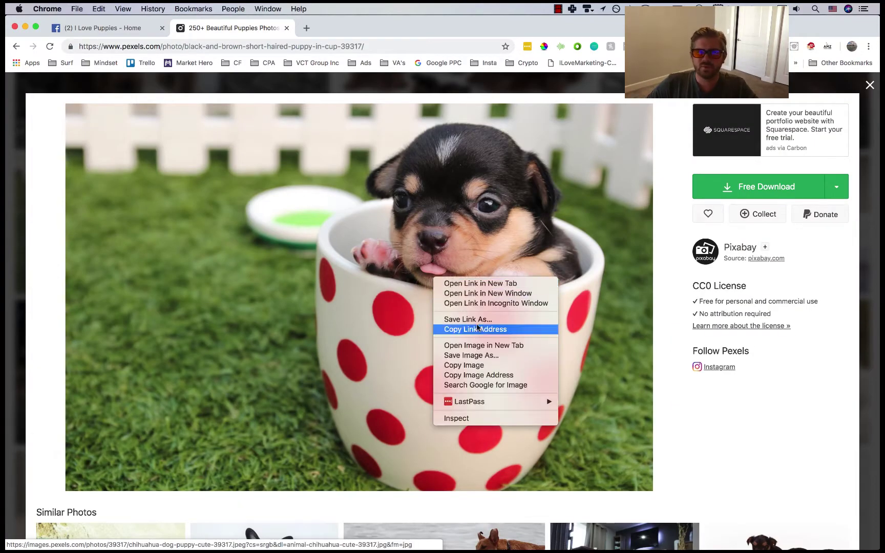
{"action": "left_click", "coordinate": [480, 355]}
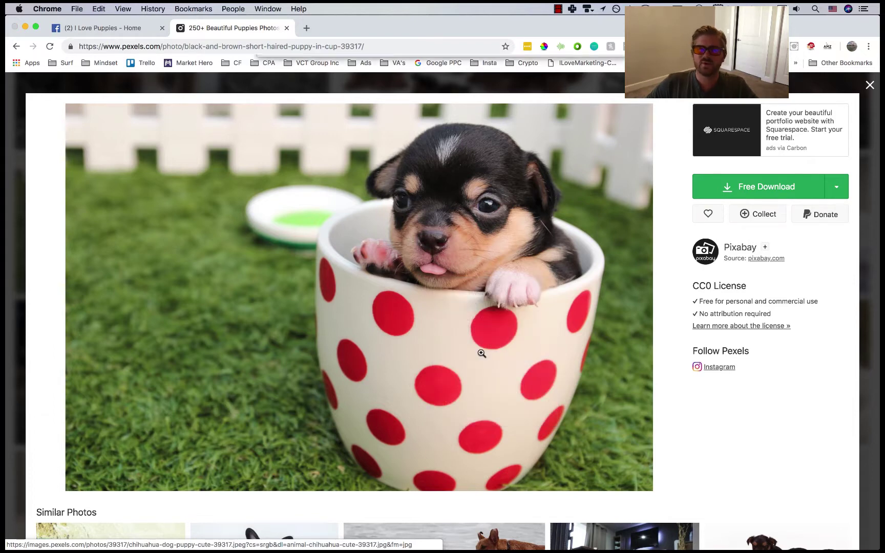
{"action": "type", "text": "puppy p"}
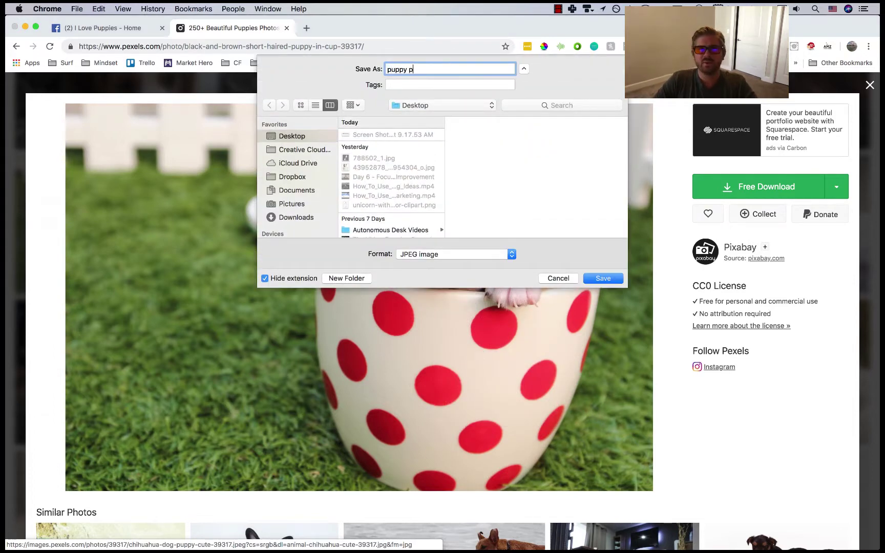
{"action": "type", "text": "rofile"}
{"action": "key", "text": "Return"}
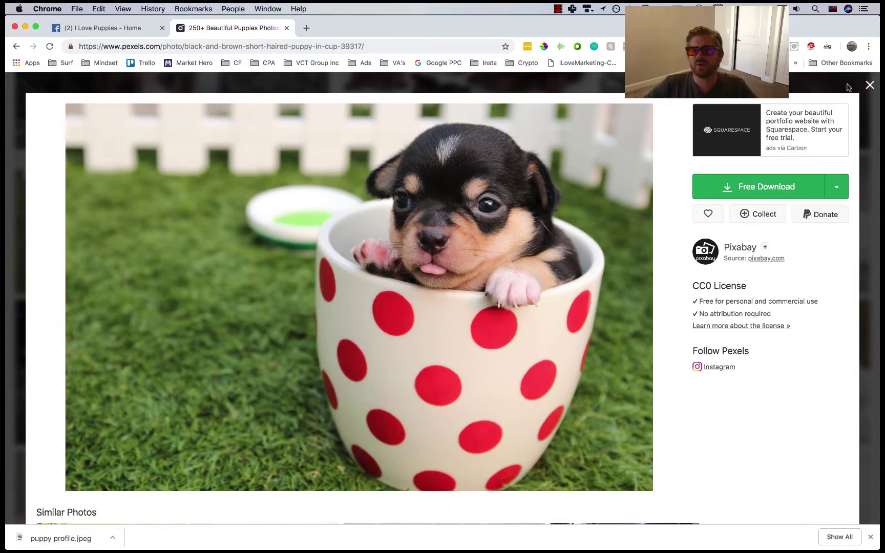
{"action": "key", "text": "Escape"}
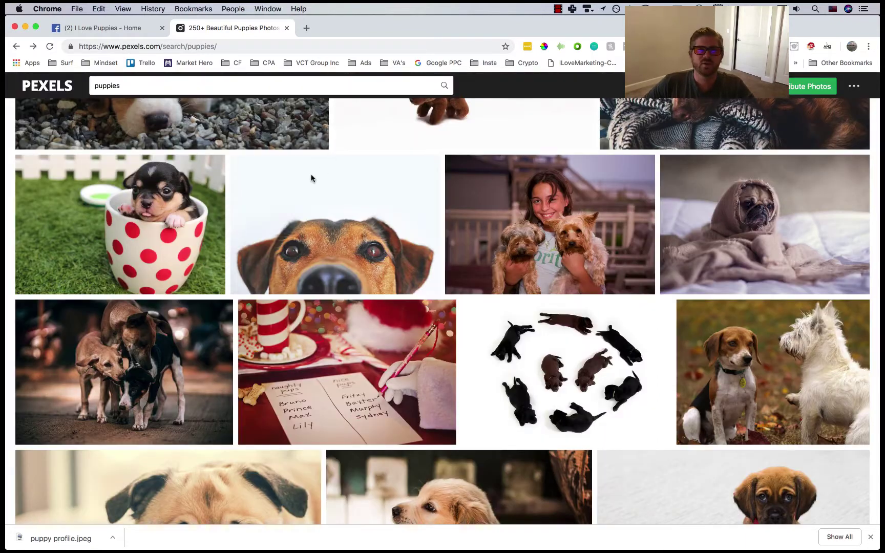
{"action": "scroll", "coordinate": [495, 310], "scroll_direction": "up", "scroll_amount": 5}
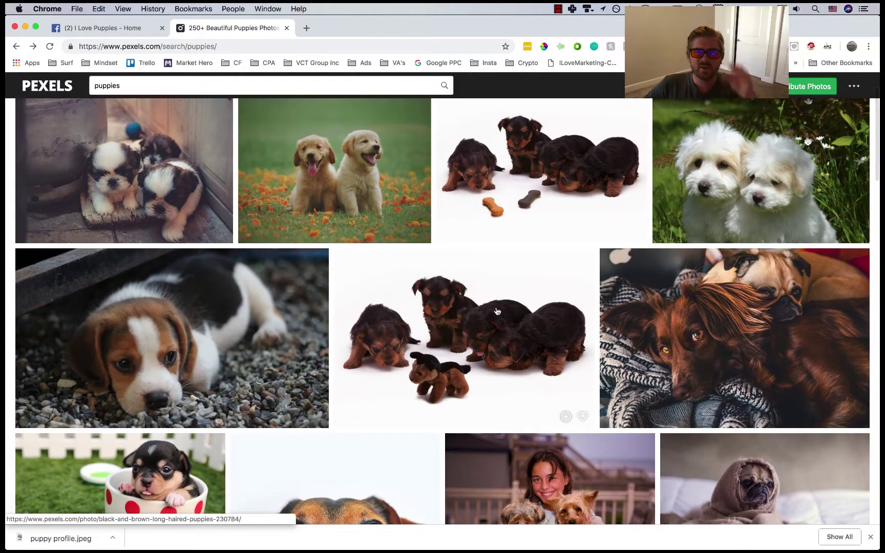
Scroll the puppies results and open the four Yorkshire terrier puppies photo
{"action": "scroll", "coordinate": [494, 309], "scroll_direction": "up", "scroll_amount": 2}
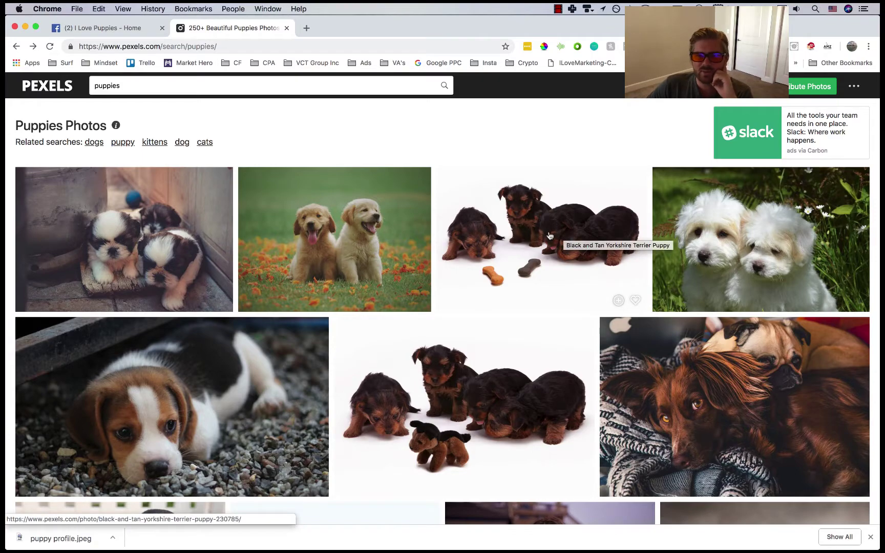
{"action": "scroll", "coordinate": [549, 235], "scroll_direction": "down", "scroll_amount": 15}
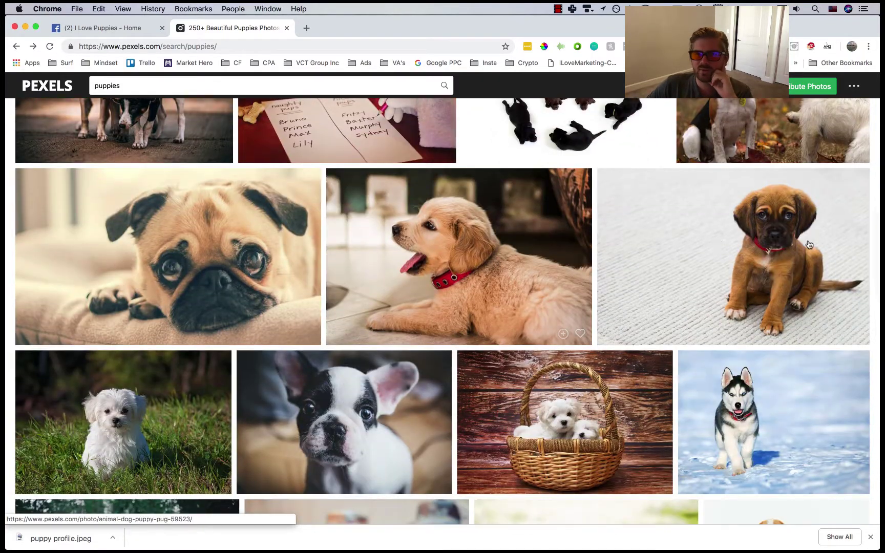
{"action": "scroll", "coordinate": [595, 220], "scroll_direction": "down", "scroll_amount": 5}
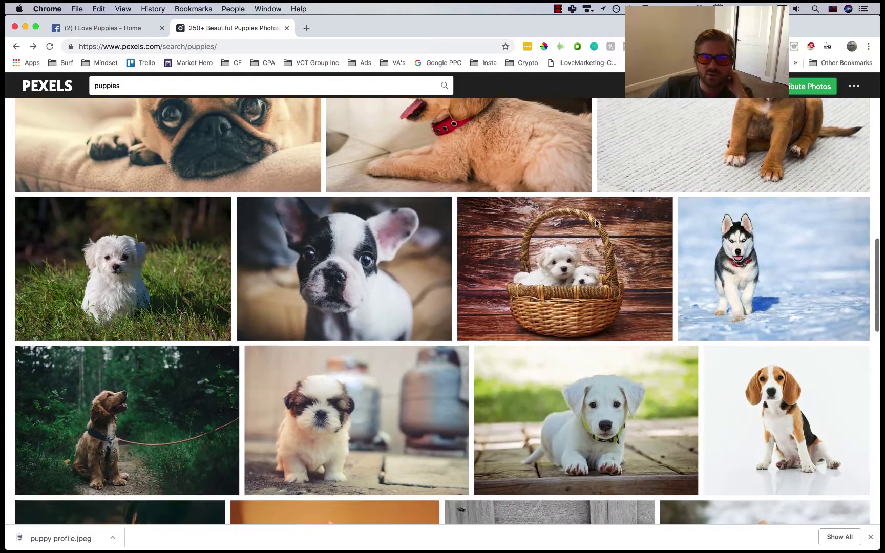
{"action": "scroll", "coordinate": [596, 224], "scroll_direction": "down", "scroll_amount": 5}
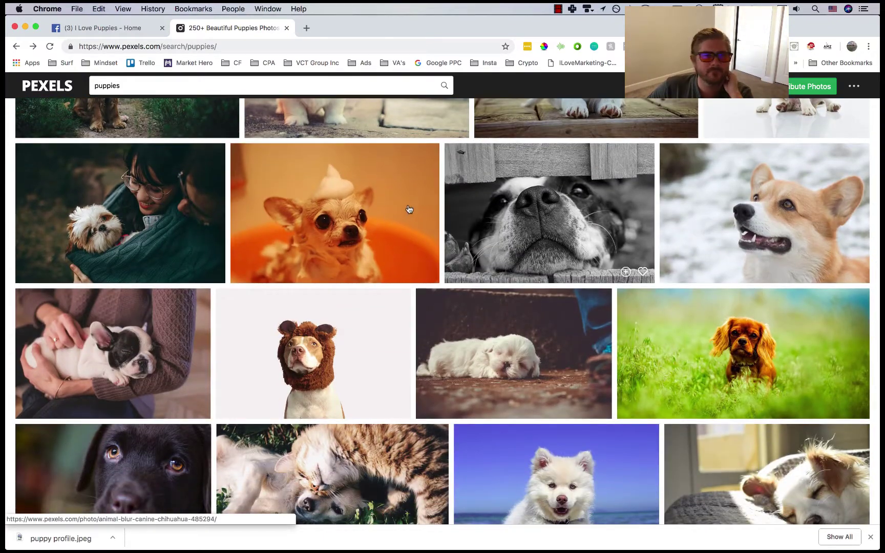
{"action": "scroll", "coordinate": [408, 208], "scroll_direction": "down", "scroll_amount": 5}
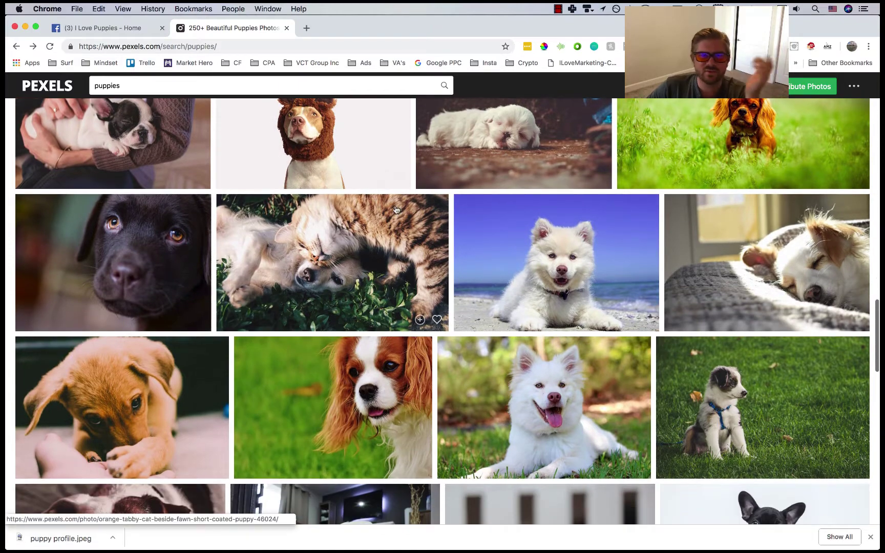
{"action": "scroll", "coordinate": [137, 221], "scroll_direction": "down", "scroll_amount": 2}
{"action": "scroll", "coordinate": [479, 245], "scroll_direction": "down", "scroll_amount": 3}
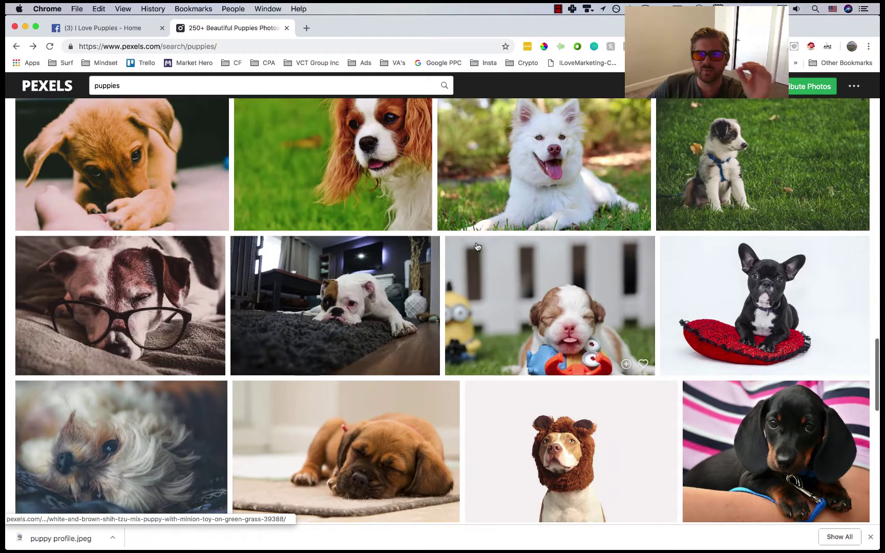
{"action": "scroll", "coordinate": [478, 246], "scroll_direction": "down", "scroll_amount": 2}
{"action": "scroll", "coordinate": [484, 248], "scroll_direction": "down", "scroll_amount": 2}
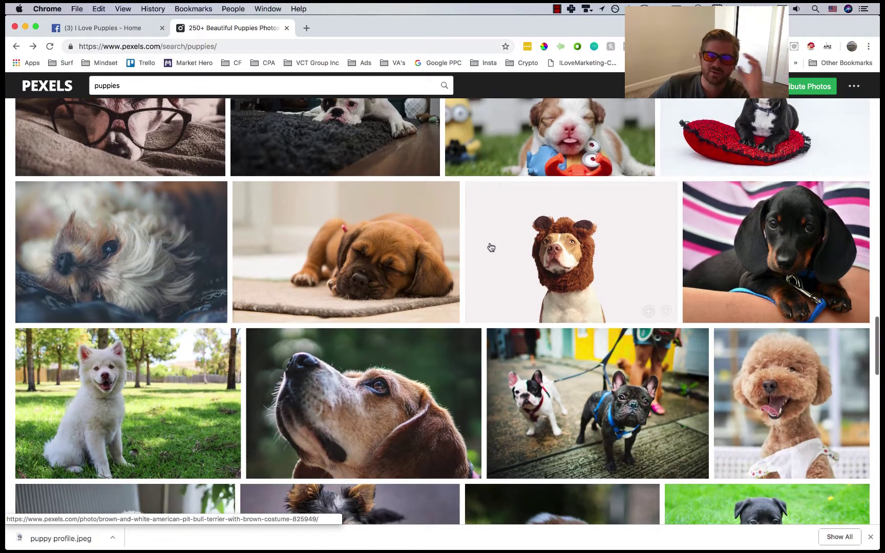
{"action": "scroll", "coordinate": [500, 247], "scroll_direction": "down", "scroll_amount": 4}
{"action": "scroll", "coordinate": [499, 246], "scroll_direction": "down", "scroll_amount": 4}
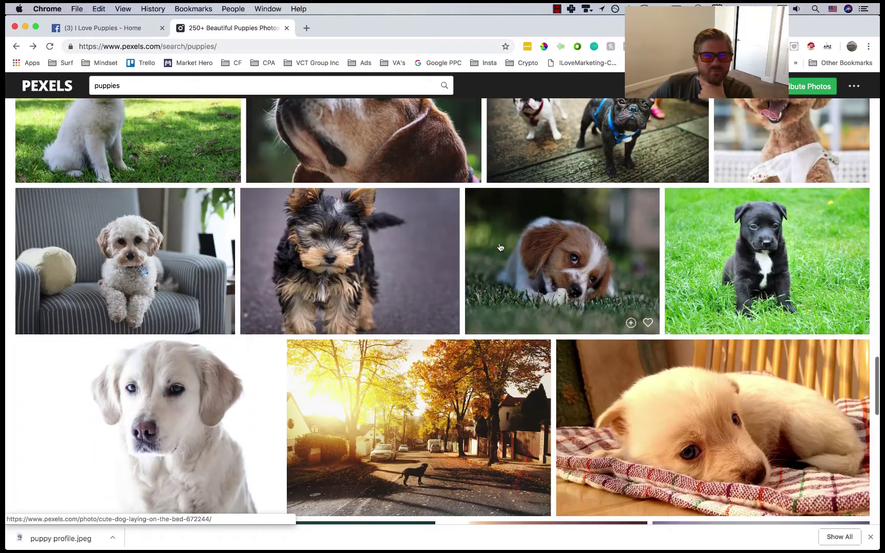
{"action": "scroll", "coordinate": [500, 246], "scroll_direction": "down", "scroll_amount": 10}
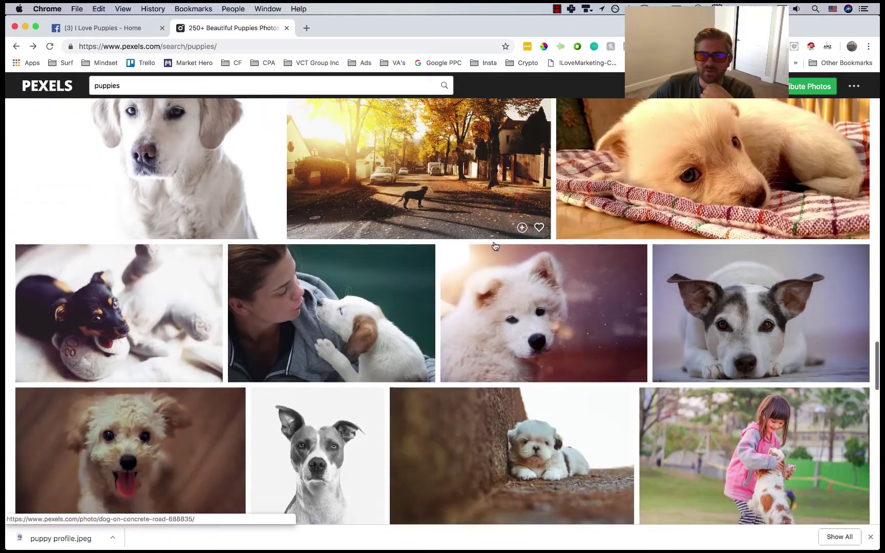
{"action": "scroll", "coordinate": [469, 252], "scroll_direction": "up", "scroll_amount": 20}
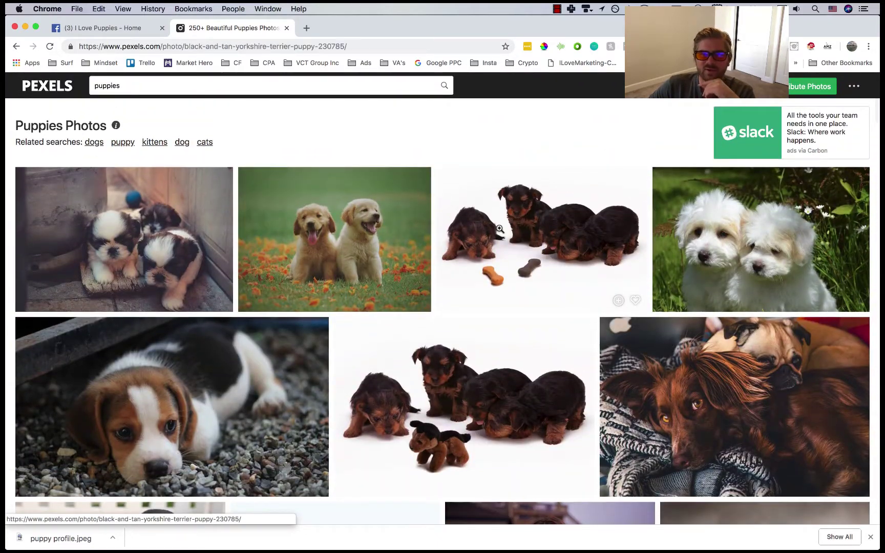
{"action": "left_click", "coordinate": [500, 228]}
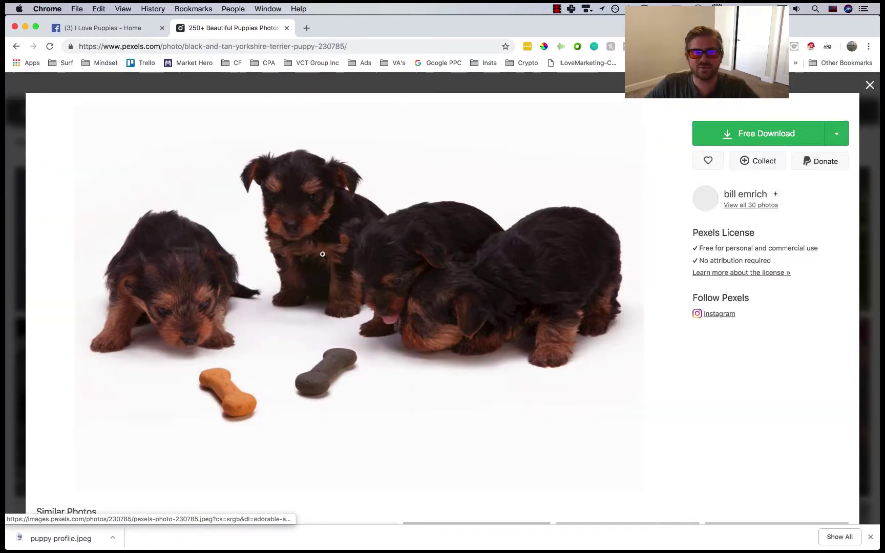
Save the yorkie puppies image as 'puppies cover photo'
{"action": "right_click", "coordinate": [336, 253]}
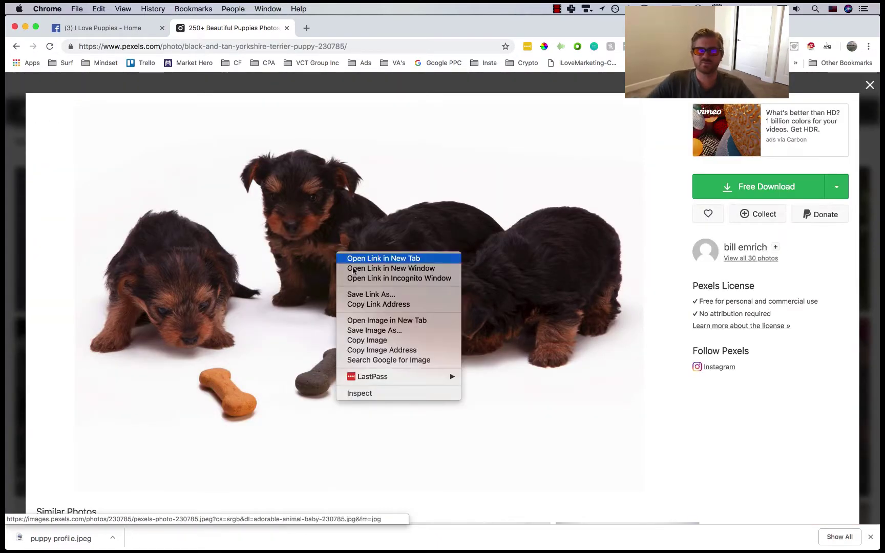
{"action": "left_click", "coordinate": [393, 331]}
{"action": "type", "text": "pupp"}
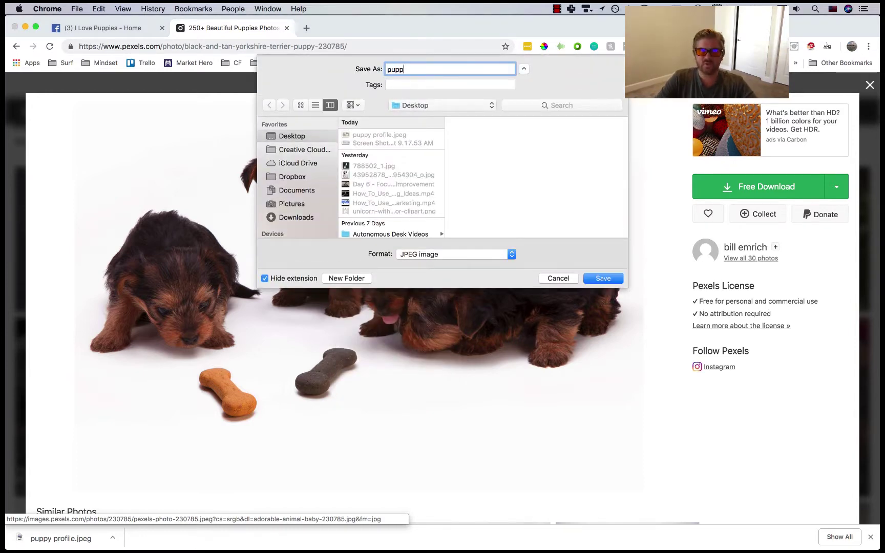
{"action": "type", "text": "ies cover photo"}
{"action": "key", "text": "Return"}
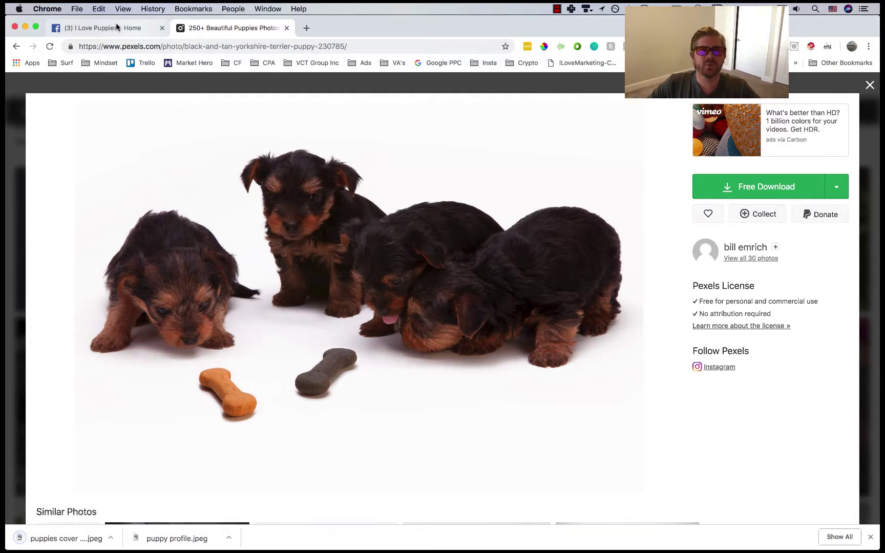
Upload puppy profile.jpeg from the Desktop as the page's profile picture
{"action": "left_click", "coordinate": [117, 26]}
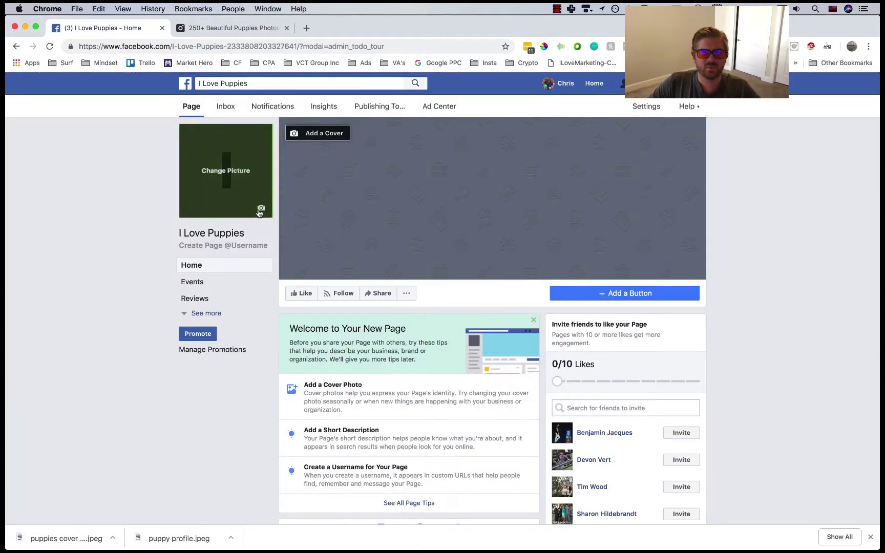
{"action": "left_click", "coordinate": [224, 175]}
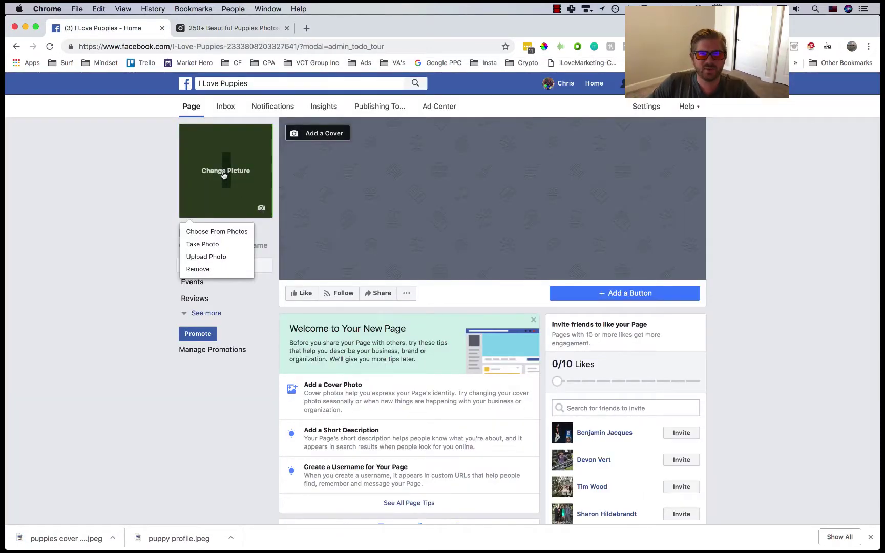
{"action": "left_click", "coordinate": [212, 261]}
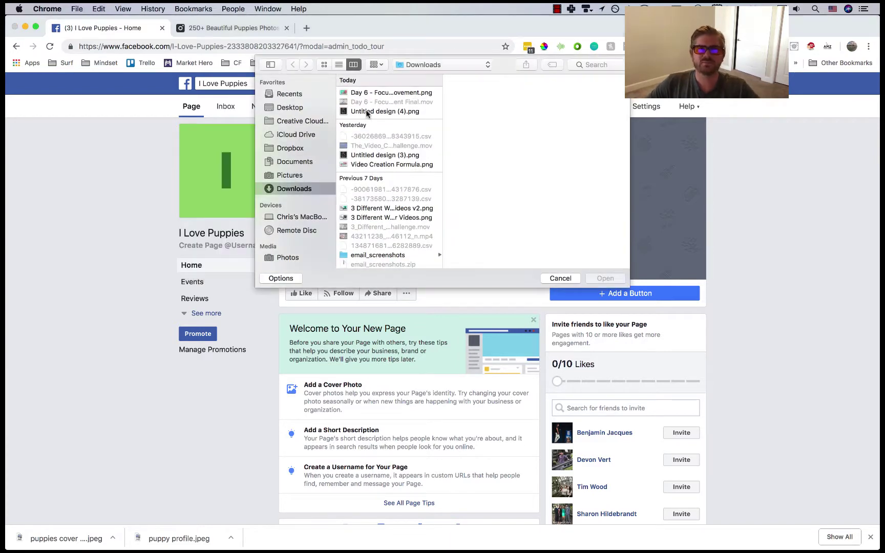
{"action": "left_click", "coordinate": [287, 107]}
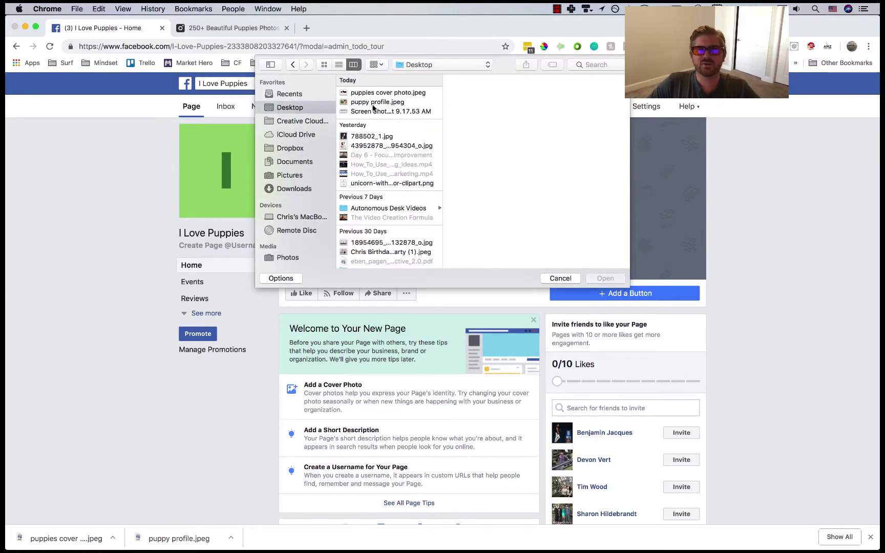
{"action": "left_click", "coordinate": [373, 103]}
{"action": "left_click", "coordinate": [611, 278]}
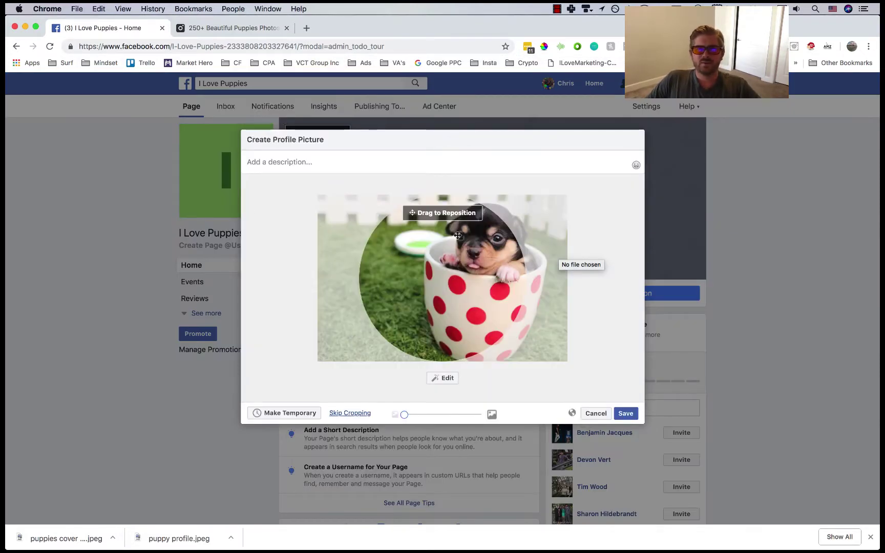
Reposition and resize the puppy within the circular crop, then save the profile picture
{"action": "left_click_drag", "start_coordinate": [458, 235], "coordinate": [421, 317]}
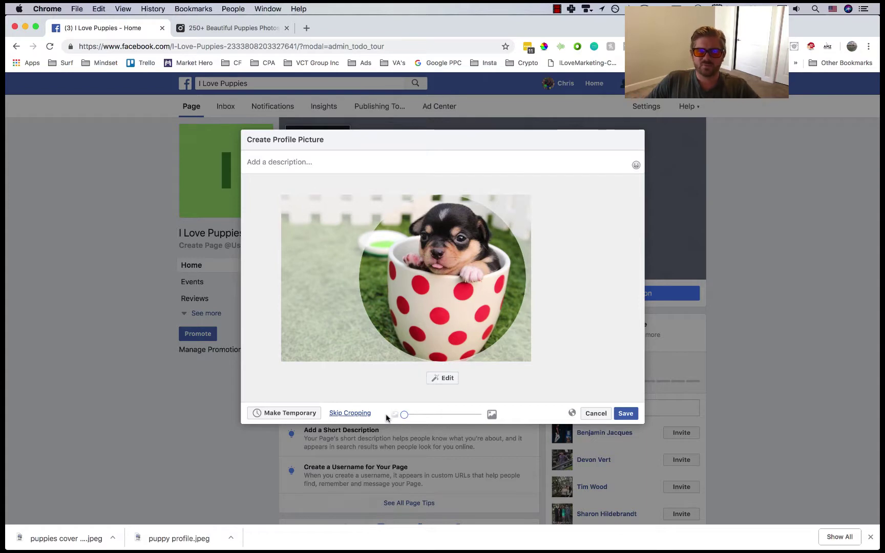
{"action": "mouse_move", "coordinate": [408, 414]}
{"action": "left_mouse_down"}
{"action": "mouse_move", "coordinate": [440, 414]}
{"action": "mouse_move", "coordinate": [422, 414]}
{"action": "left_mouse_up"}
{"action": "left_click_drag", "start_coordinate": [454, 331], "coordinate": [446, 346]}
{"action": "left_click_drag", "start_coordinate": [422, 415], "coordinate": [417, 414]}
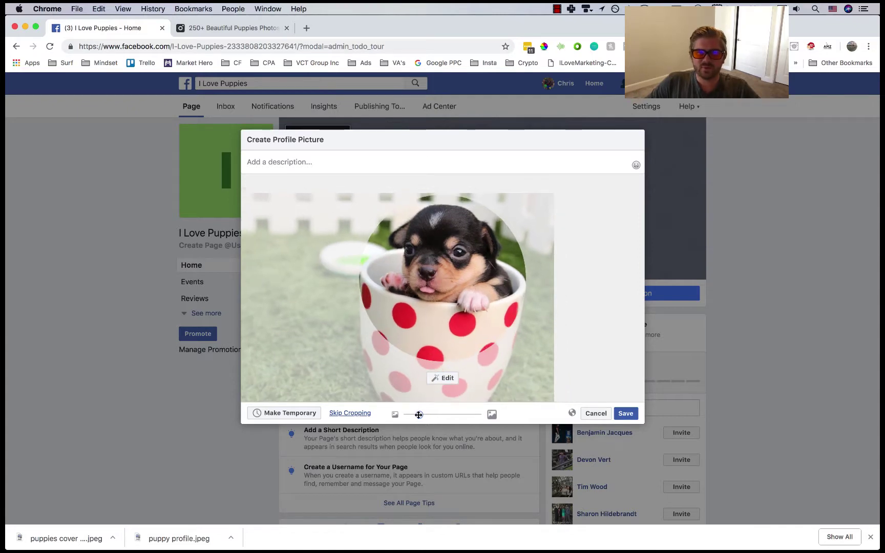
{"action": "left_click", "coordinate": [623, 415]}
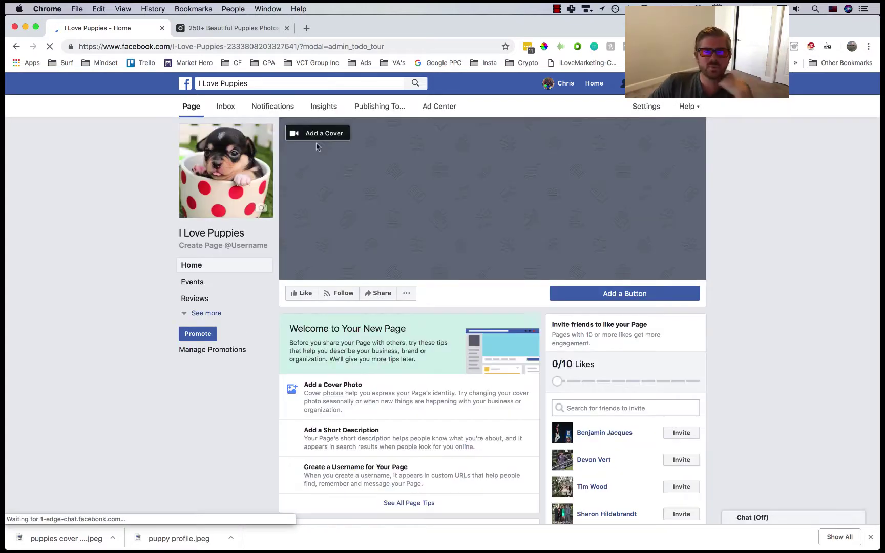
Dismiss the setup tour, upload puppies cover photo.jpeg as the cover, reposition it and save
{"action": "left_click", "coordinate": [329, 134]}
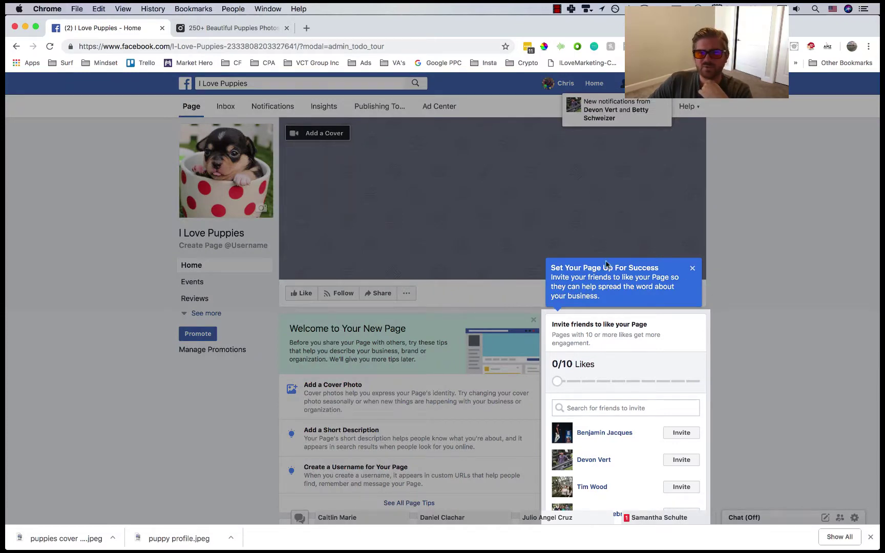
{"action": "left_click", "coordinate": [692, 269]}
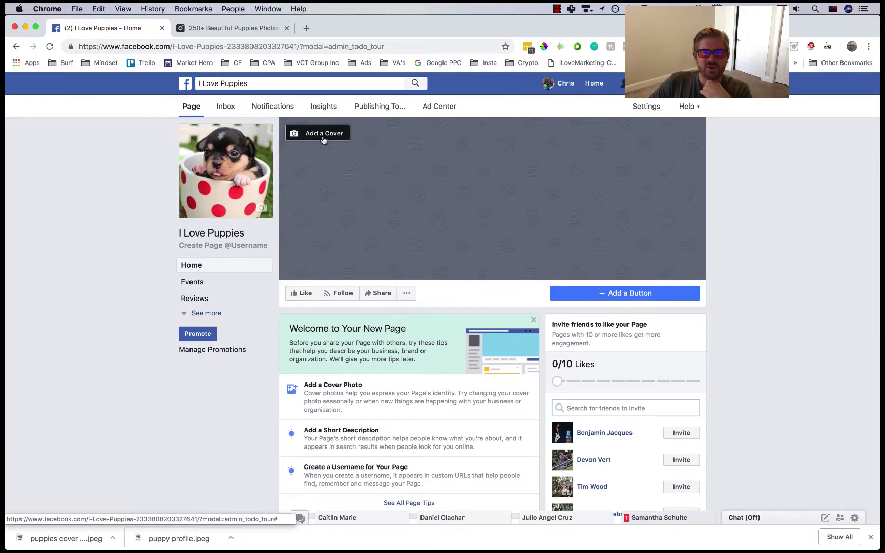
{"action": "left_click", "coordinate": [326, 137]}
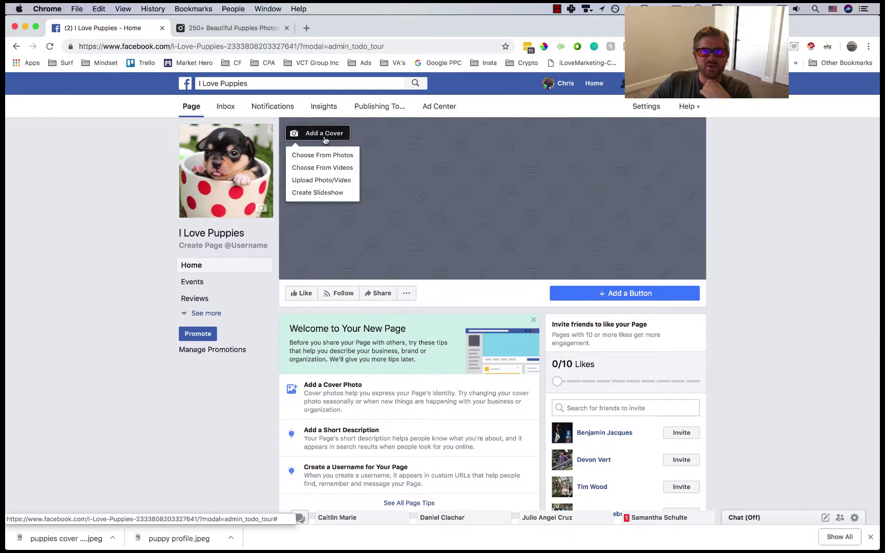
{"action": "left_click", "coordinate": [321, 180]}
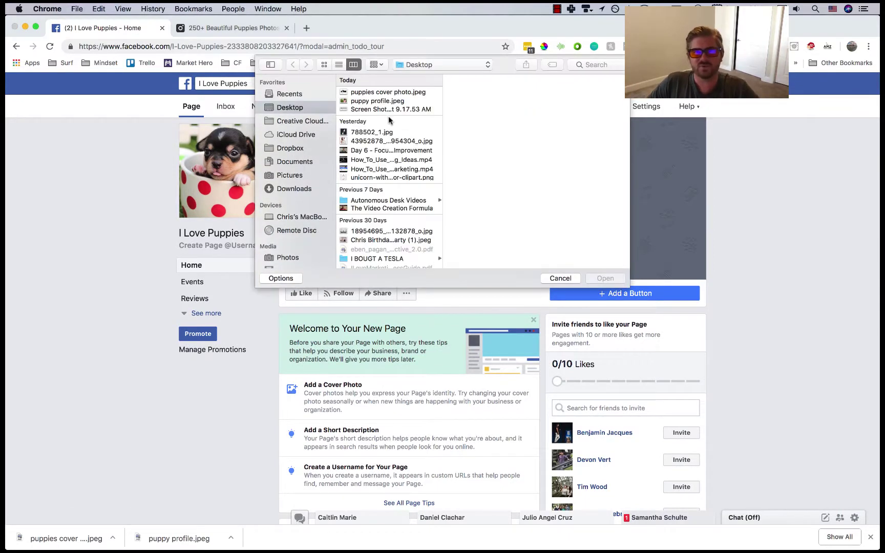
{"action": "left_click", "coordinate": [373, 93]}
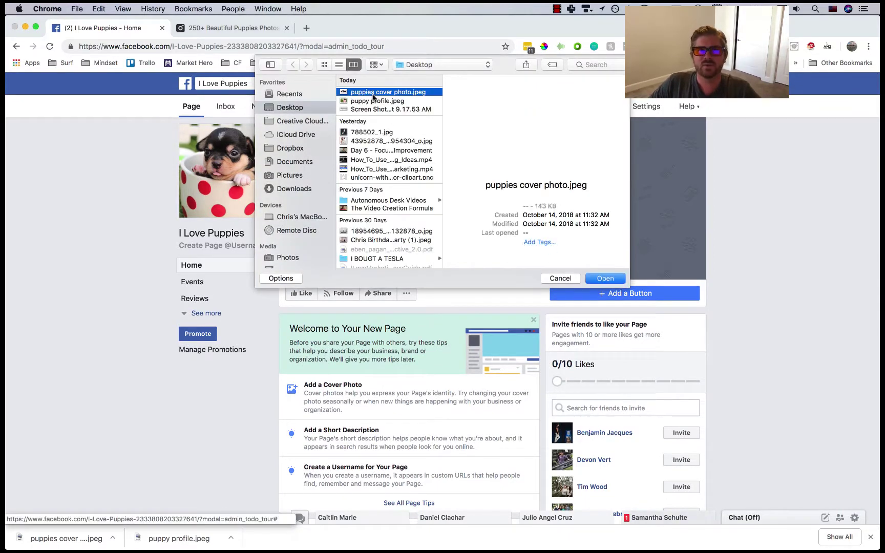
{"action": "left_click", "coordinate": [594, 279]}
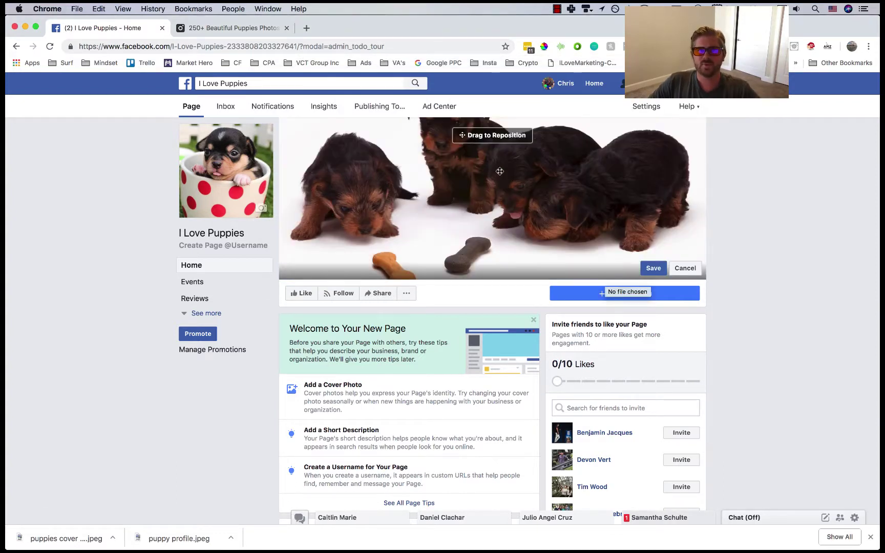
{"action": "left_click_drag", "start_coordinate": [497, 167], "coordinate": [492, 193]}
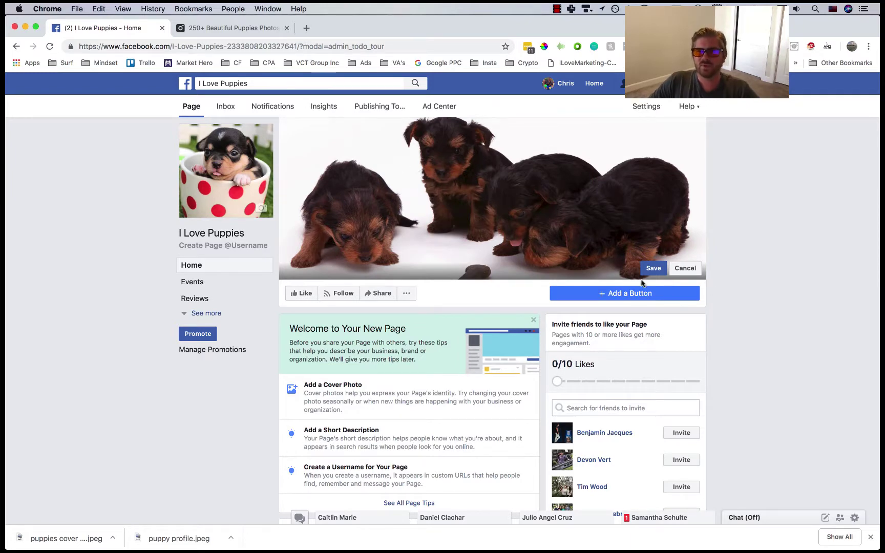
{"action": "left_click", "coordinate": [654, 268]}
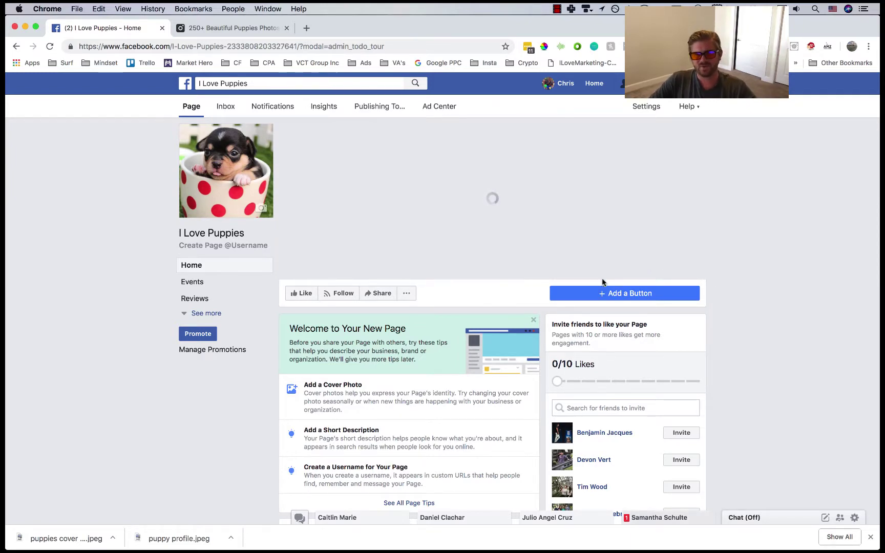
Add a Send Message button from the Contact you options, linked to Messenger
{"action": "left_click", "coordinate": [600, 296]}
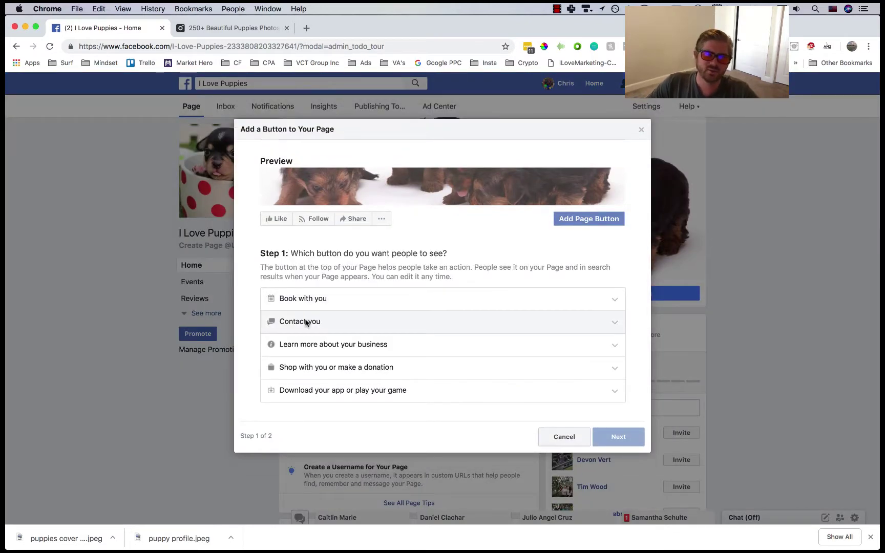
{"action": "left_click", "coordinate": [307, 322]}
{"action": "left_click", "coordinate": [280, 338]}
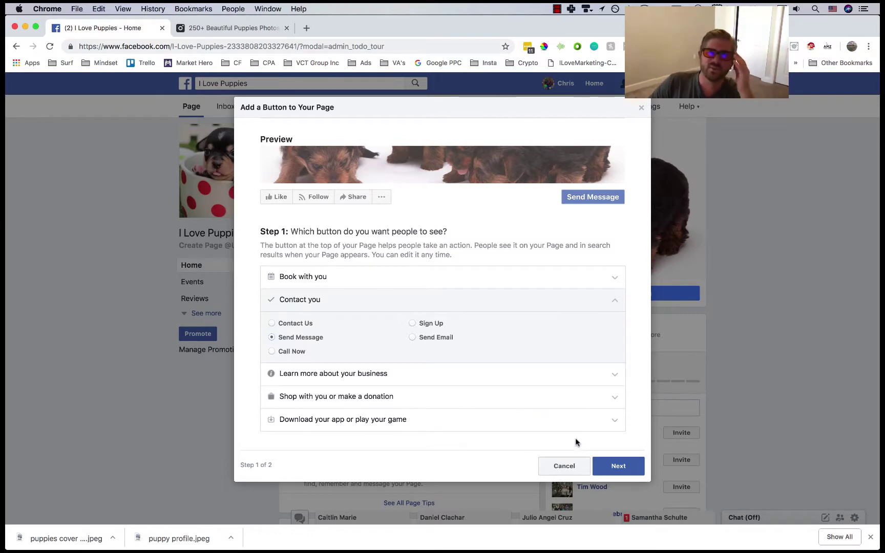
{"action": "left_click", "coordinate": [619, 466]}
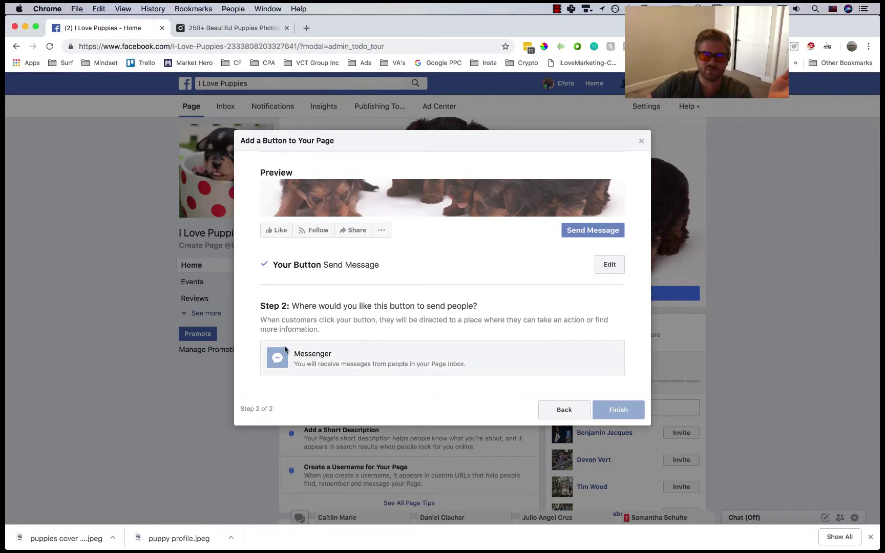
{"action": "left_click", "coordinate": [311, 361]}
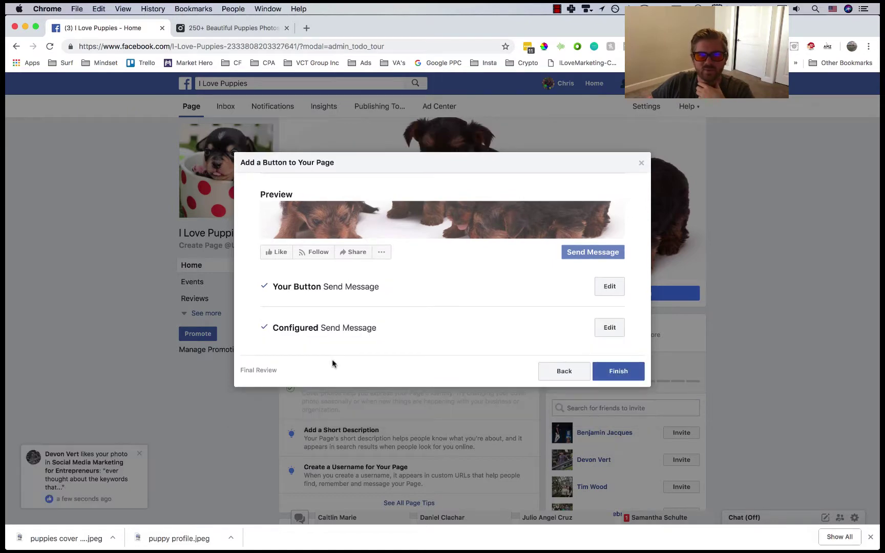
{"action": "left_click", "coordinate": [621, 375]}
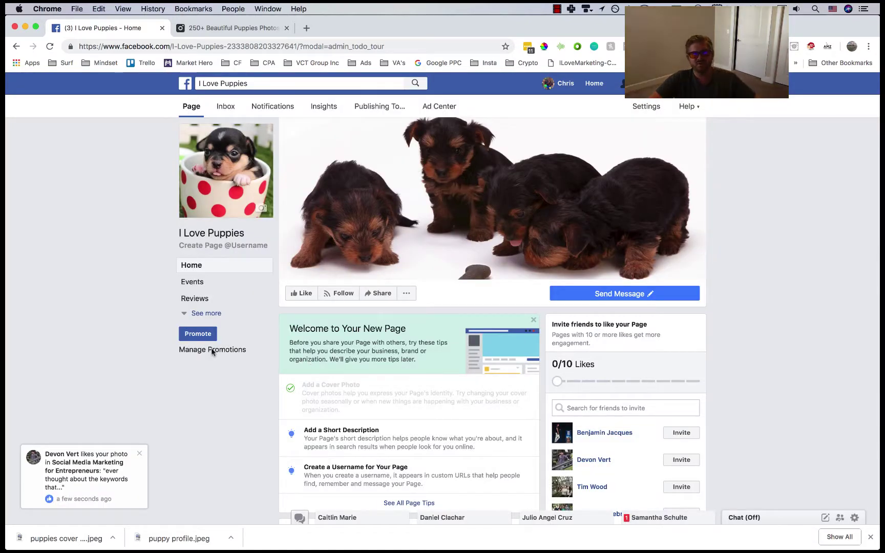
Open the new-post composer, then browse the page's two profile pictures full size and close the viewer
{"action": "scroll", "coordinate": [177, 342], "scroll_direction": "down", "scroll_amount": 5}
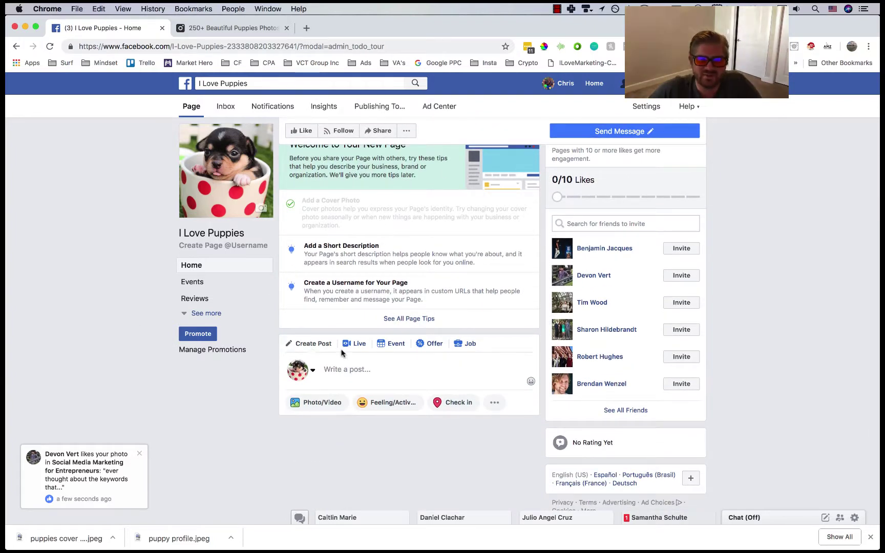
{"action": "left_click", "coordinate": [351, 373]}
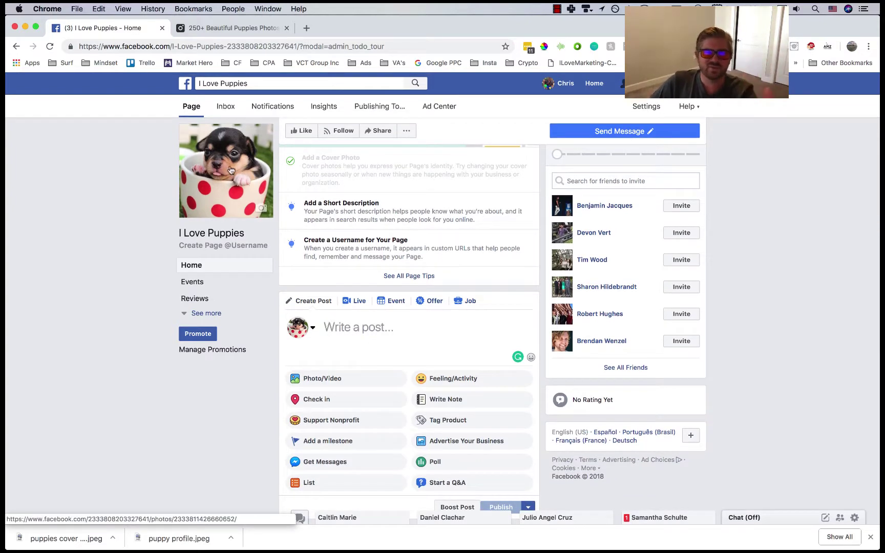
{"action": "left_click", "coordinate": [231, 170]}
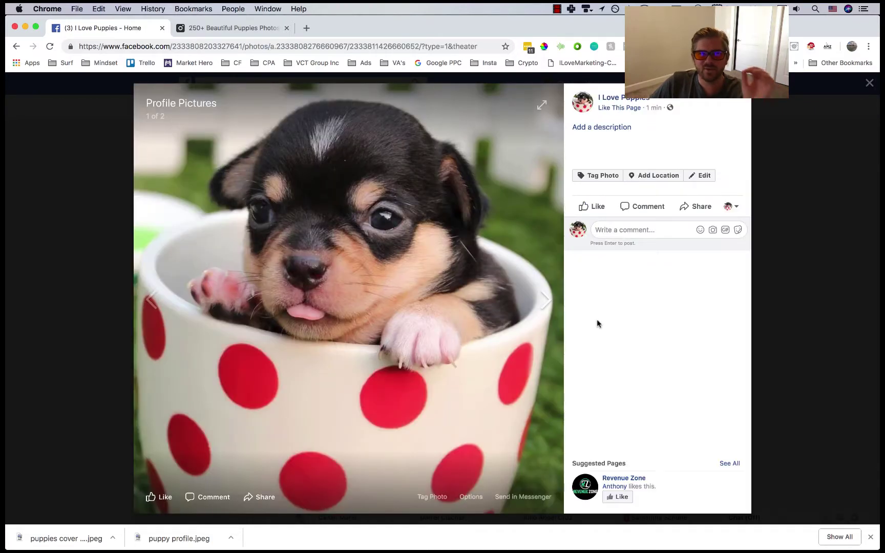
{"action": "left_click", "coordinate": [547, 300]}
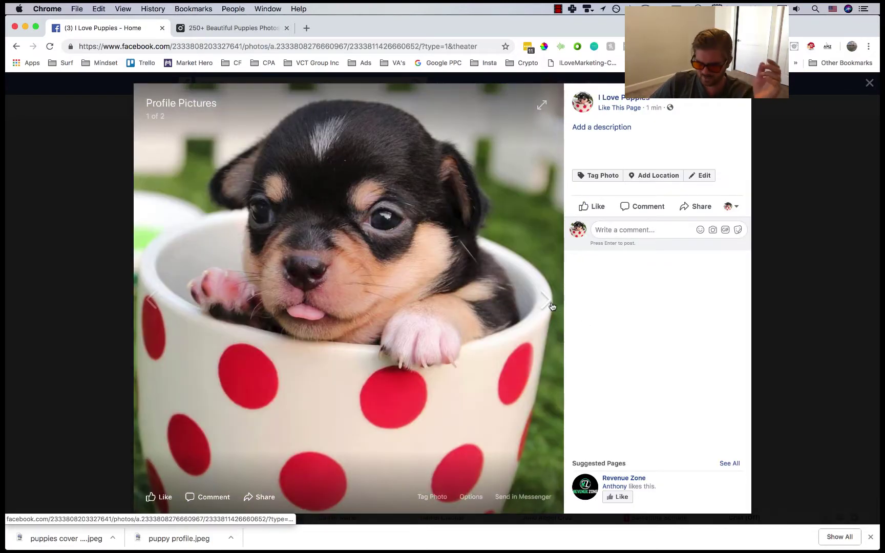
{"action": "left_click", "coordinate": [552, 307]}
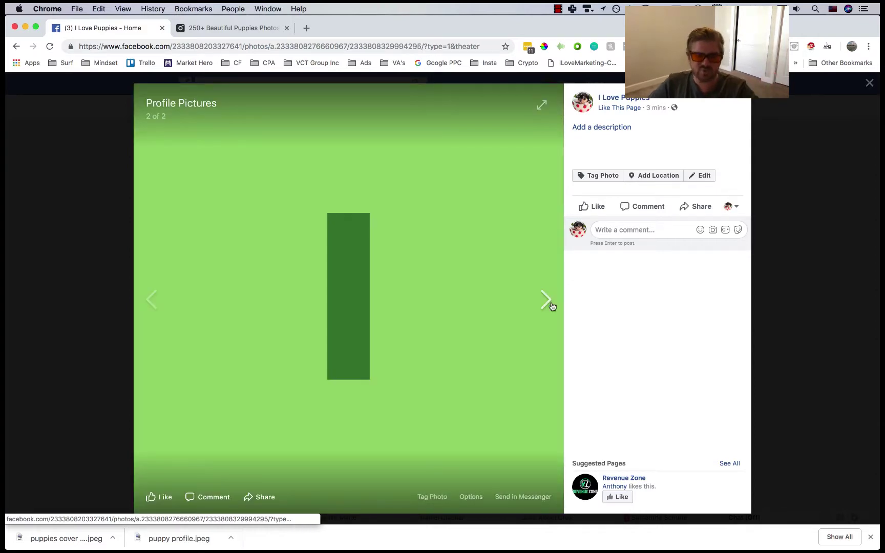
{"action": "key", "text": "Escape"}
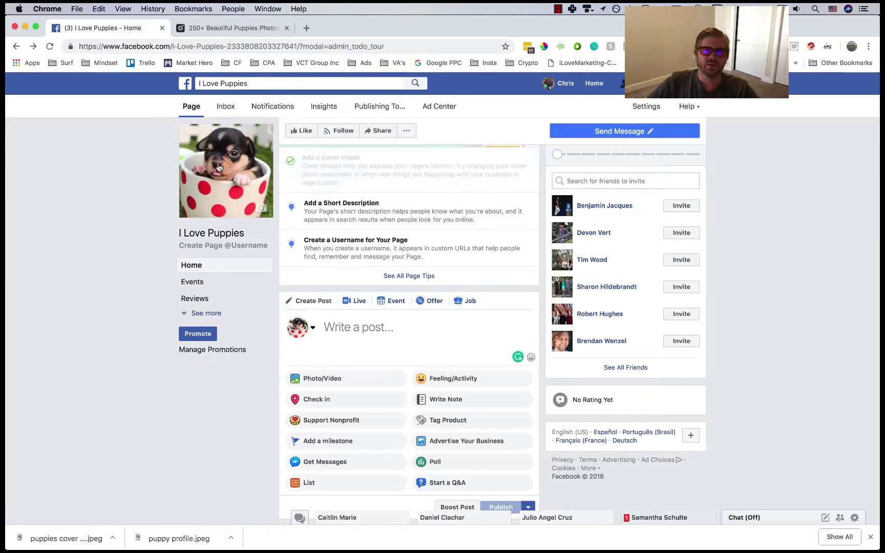
Write the post 'LIKE our page >>', tag the I Love Puppies page, and bring up the photo options
{"action": "left_click", "coordinate": [370, 331]}
{"action": "type", "text": "LIKE our page >>"}
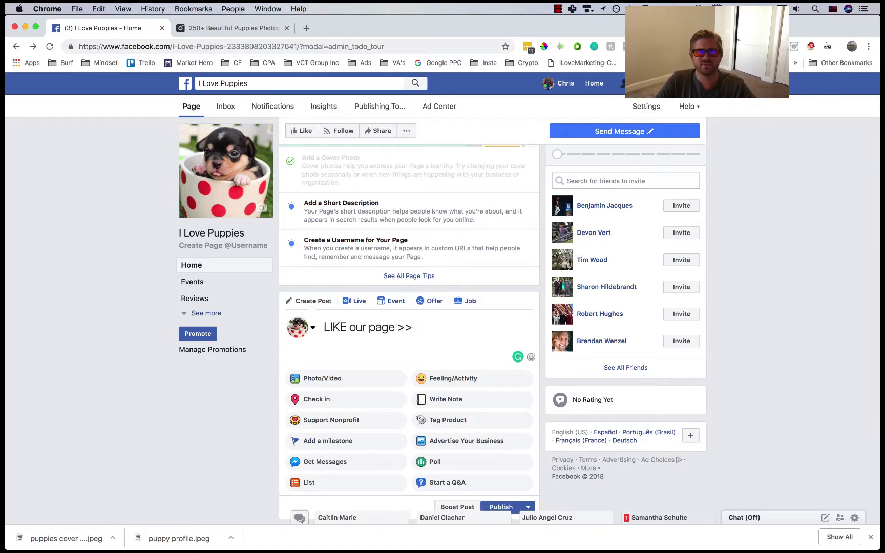
{"action": "type", "text": " @I Lov"}
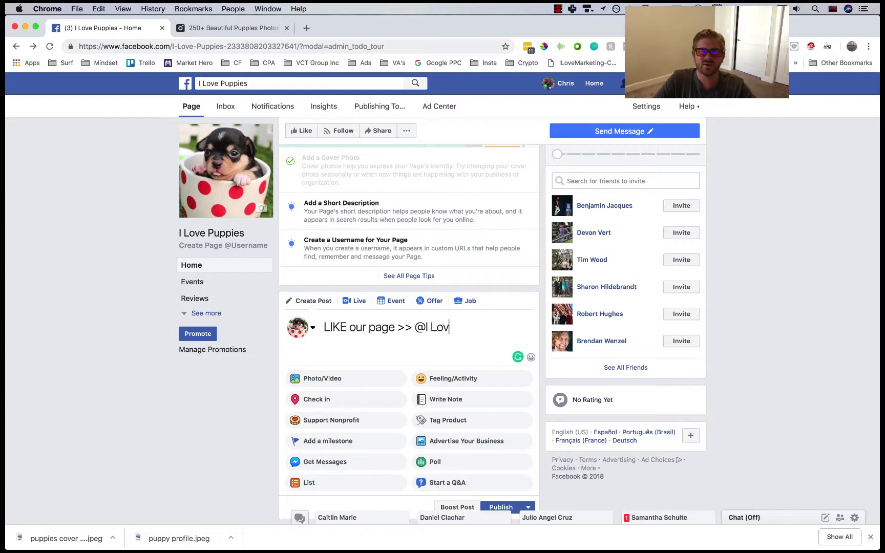
{"action": "type", "text": "e Puppies"}
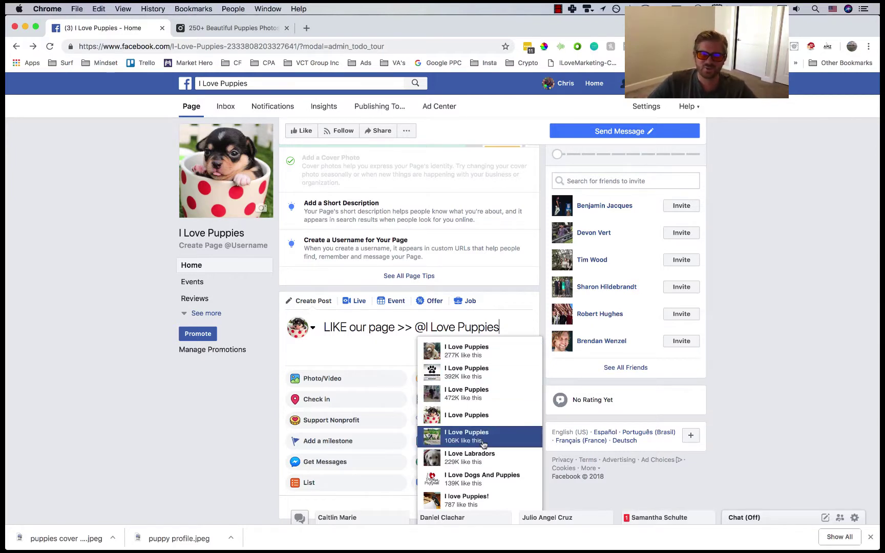
{"action": "scroll", "coordinate": [483, 443], "scroll_direction": "down", "scroll_amount": 2}
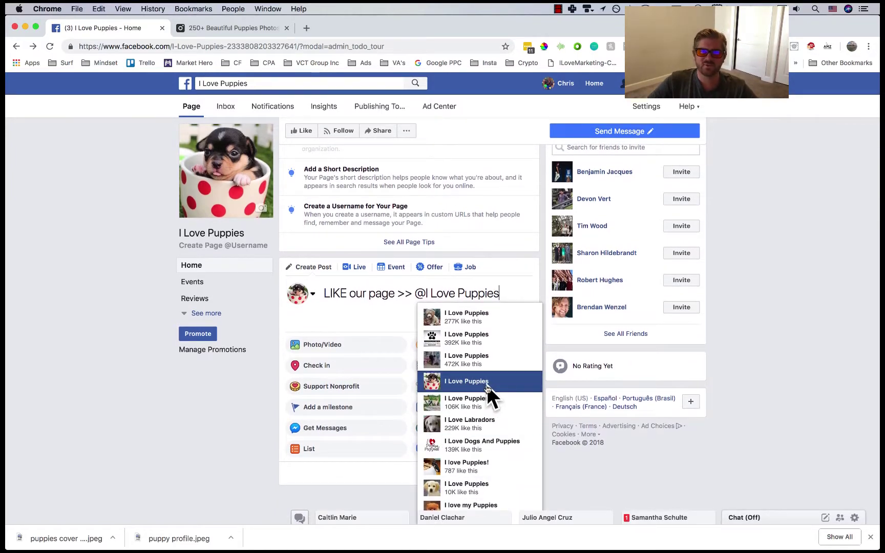
{"action": "left_click", "coordinate": [488, 389]}
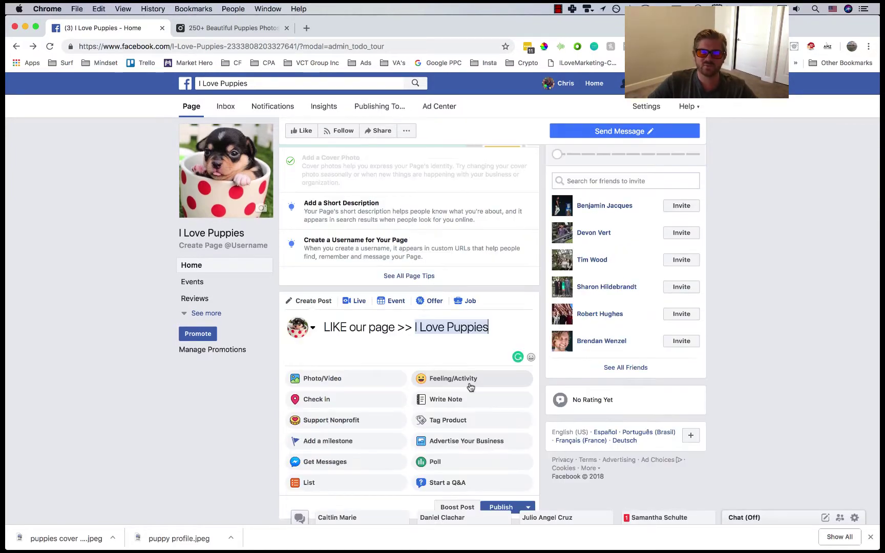
{"action": "left_click", "coordinate": [333, 379]}
Cancel the upload picker and scroll through the Pexels puppy photos to find the pug
{"action": "left_click", "coordinate": [362, 300]}
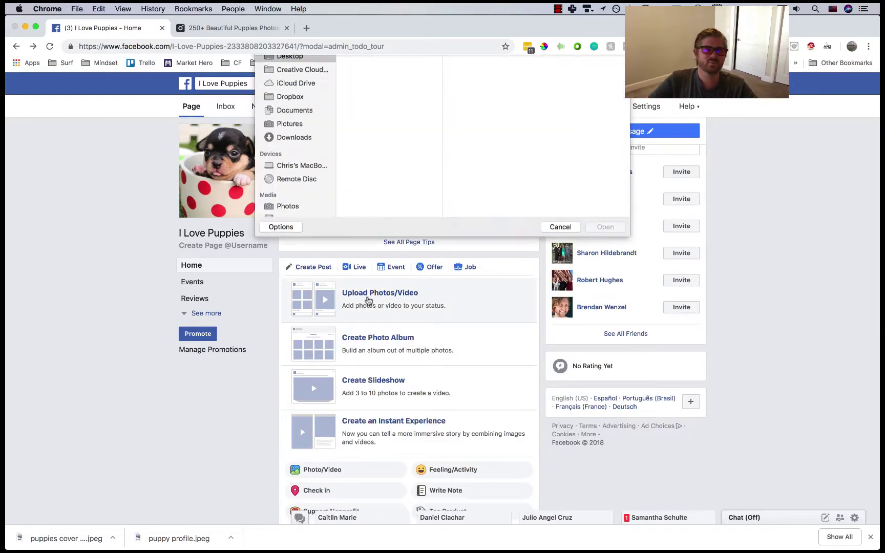
{"action": "key", "text": "Escape"}
{"action": "left_click", "coordinate": [228, 28]}
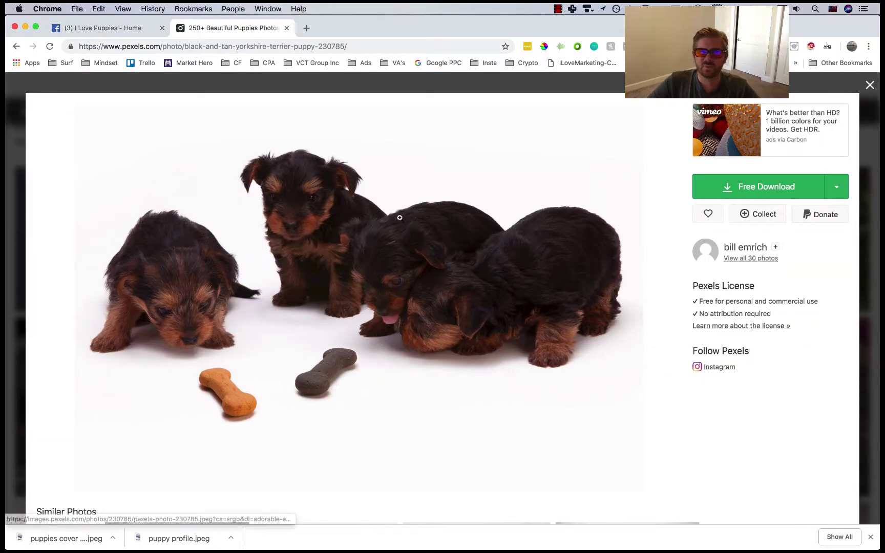
{"action": "scroll", "coordinate": [435, 159], "scroll_direction": "down", "scroll_amount": 1}
{"action": "key", "text": "Escape"}
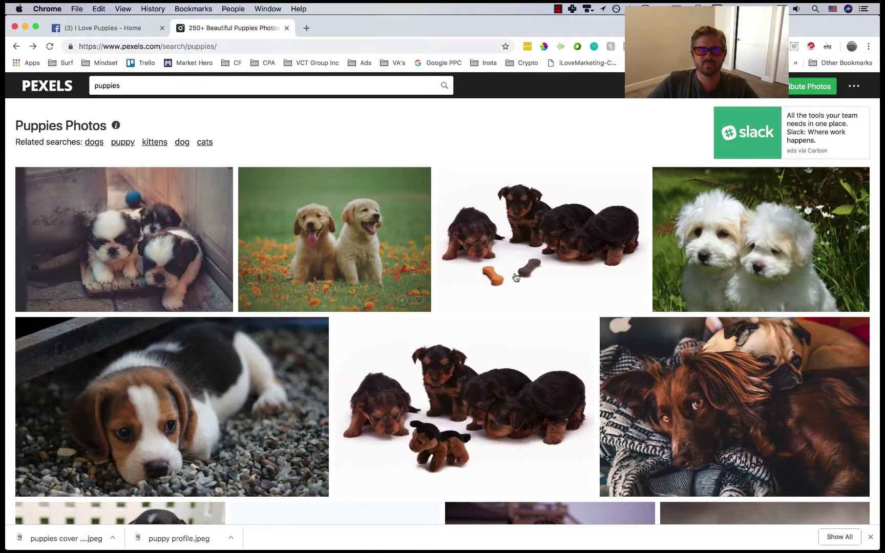
{"action": "scroll", "coordinate": [516, 277], "scroll_direction": "down", "scroll_amount": 5}
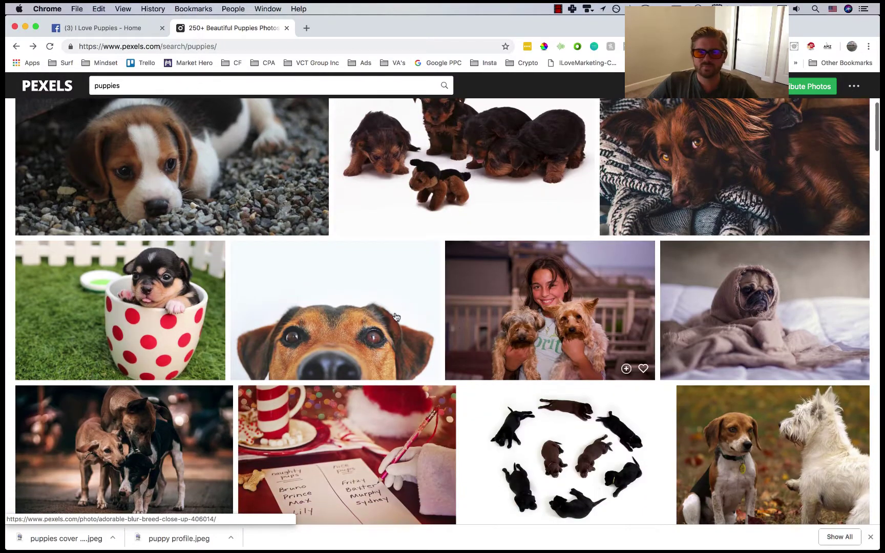
{"action": "scroll", "coordinate": [389, 316], "scroll_direction": "down", "scroll_amount": 4}
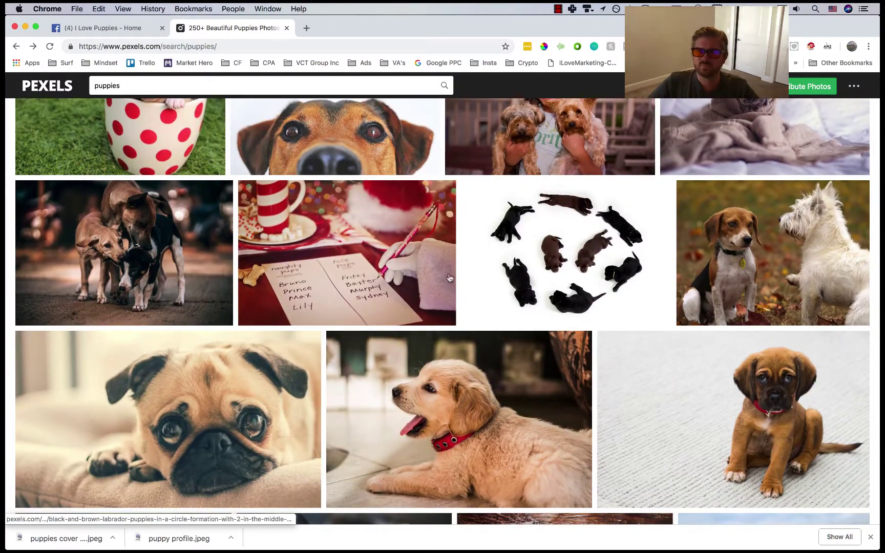
{"action": "scroll", "coordinate": [438, 277], "scroll_direction": "down", "scroll_amount": 2}
Save the sad-eyed pug image from Pexels as 'puppy 1' and return to Facebook
{"action": "left_click", "coordinate": [229, 299]}
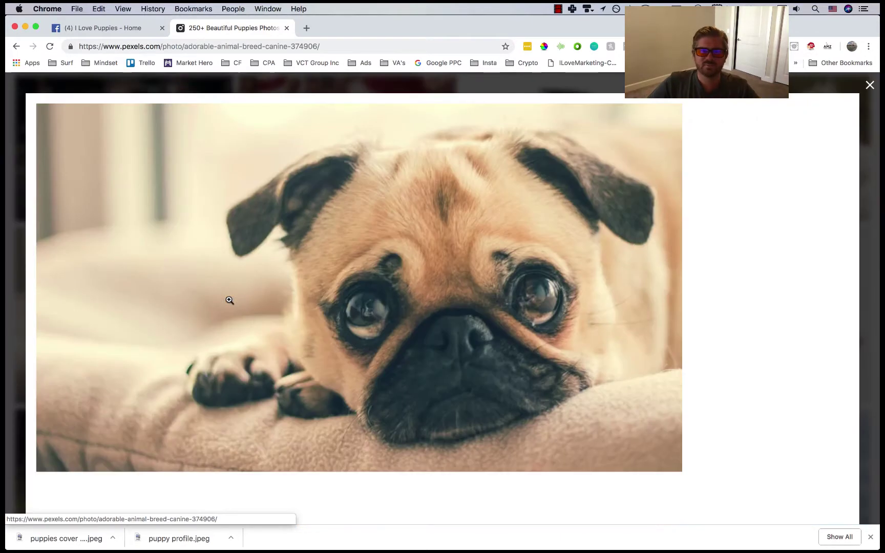
{"action": "right_click", "coordinate": [360, 273]}
{"action": "left_click", "coordinate": [408, 351]}
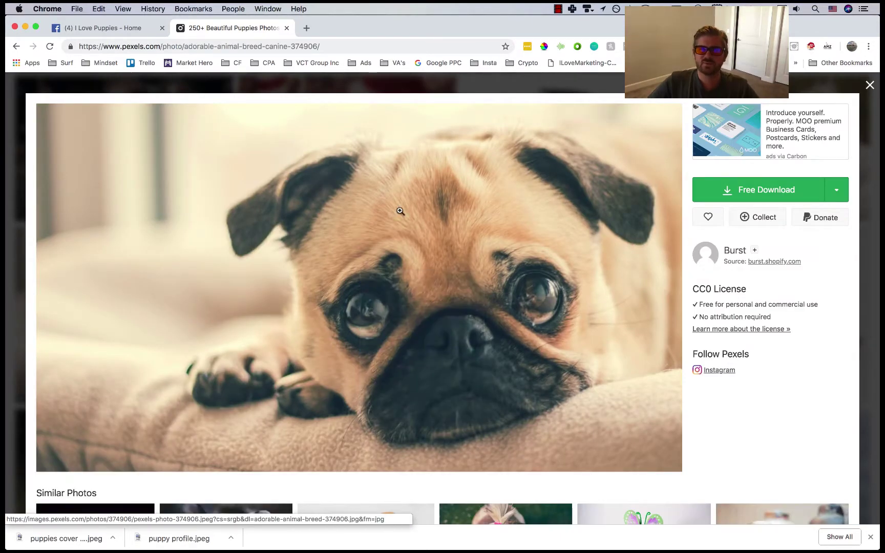
{"action": "type", "text": "pupp"}
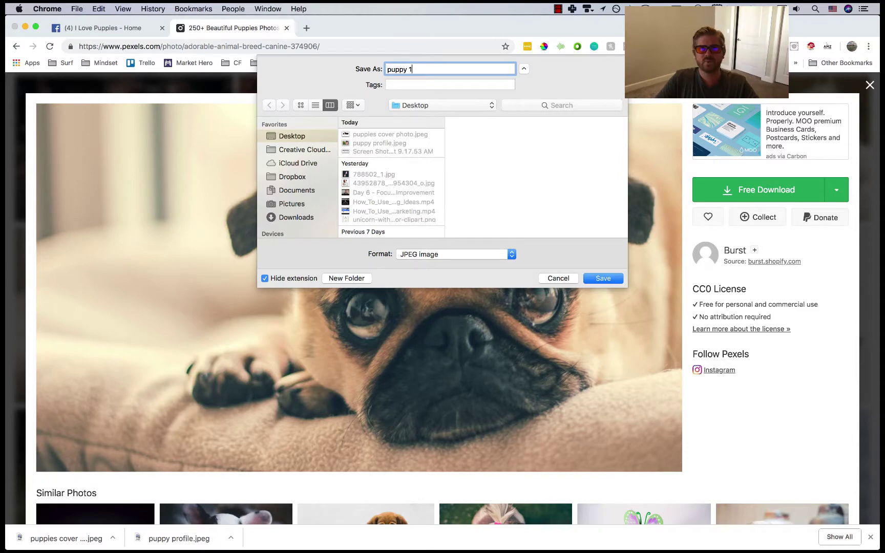
{"action": "type", "text": "y 1"}
{"action": "key", "text": "Return"}
{"action": "key", "text": "super+1"}
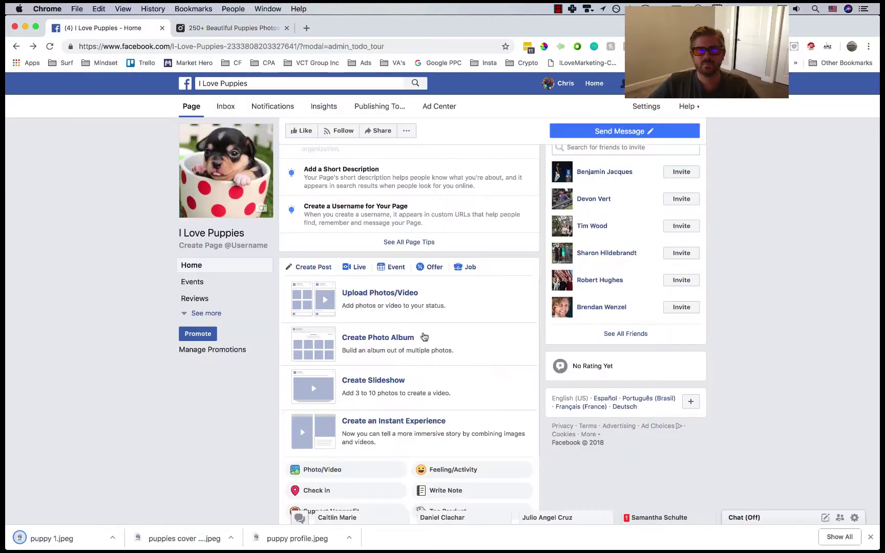
Attach puppy 1.jpeg to the tagged 'LIKE our page >> I Love Puppies' post and publish it
{"action": "left_click", "coordinate": [378, 303]}
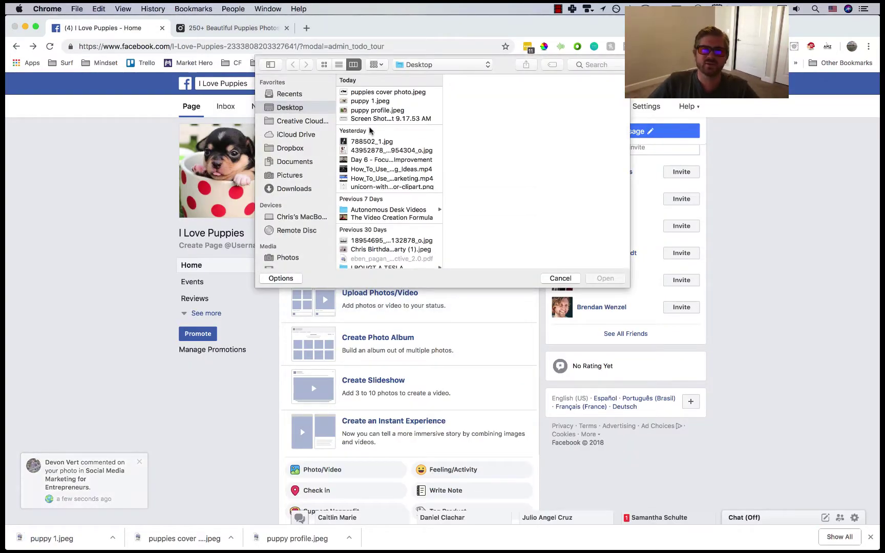
{"action": "left_click", "coordinate": [370, 100]}
{"action": "left_click", "coordinate": [605, 278]}
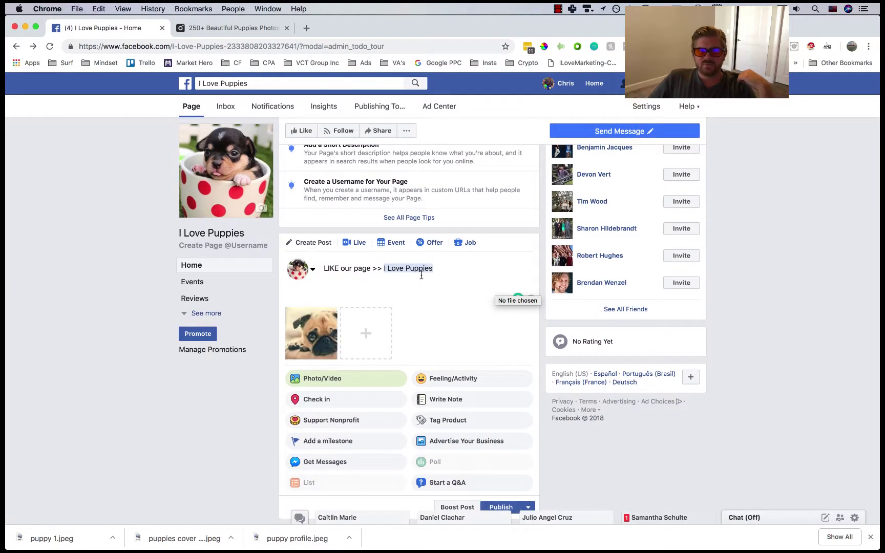
{"action": "left_click", "coordinate": [501, 507]}
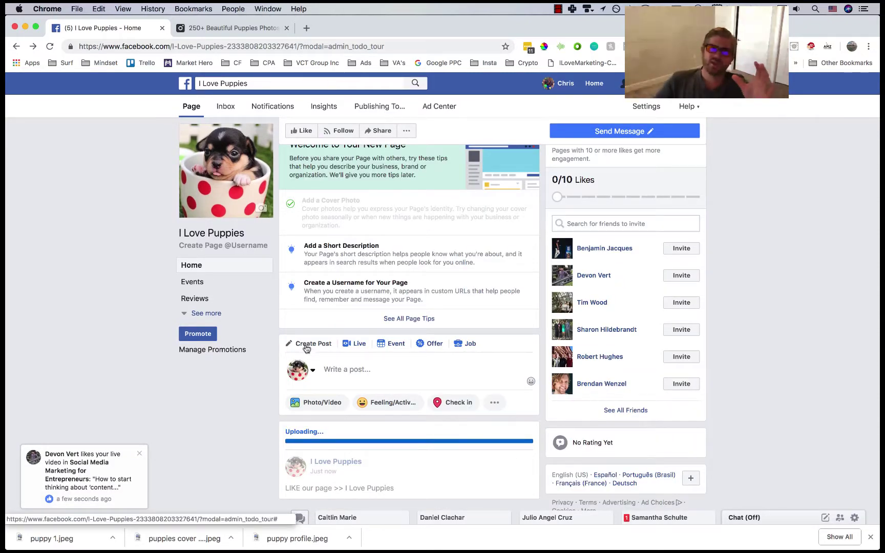
{"action": "scroll", "coordinate": [306, 348], "scroll_direction": "down", "scroll_amount": 2}
{"action": "mouse_move", "coordinate": [306, 349]}
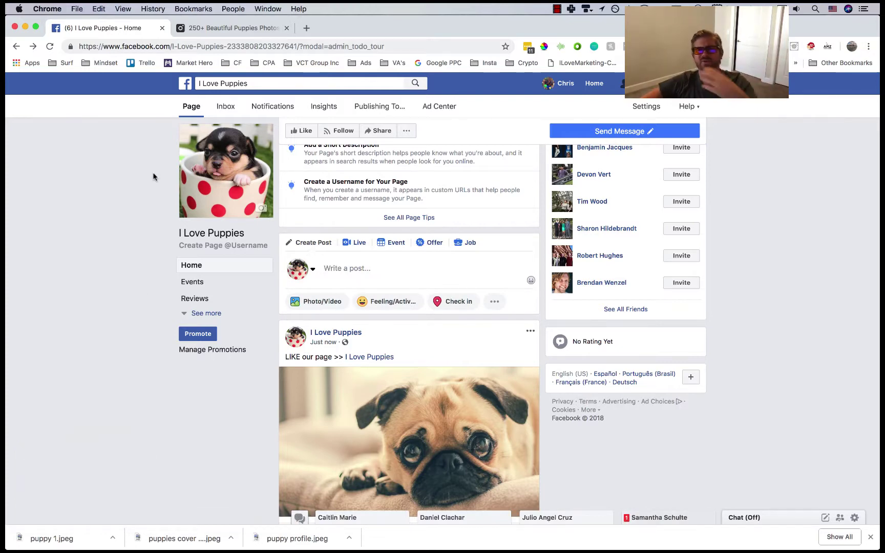
Turn off the page's On Facebook, Text Messages and Messages notifications, then go back to its home
{"action": "left_click", "coordinate": [643, 109]}
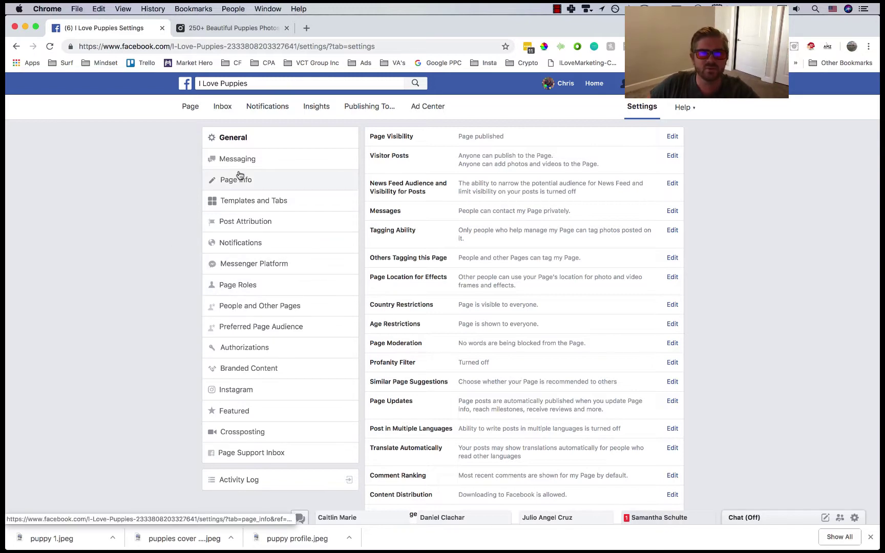
{"action": "left_click", "coordinate": [239, 243]}
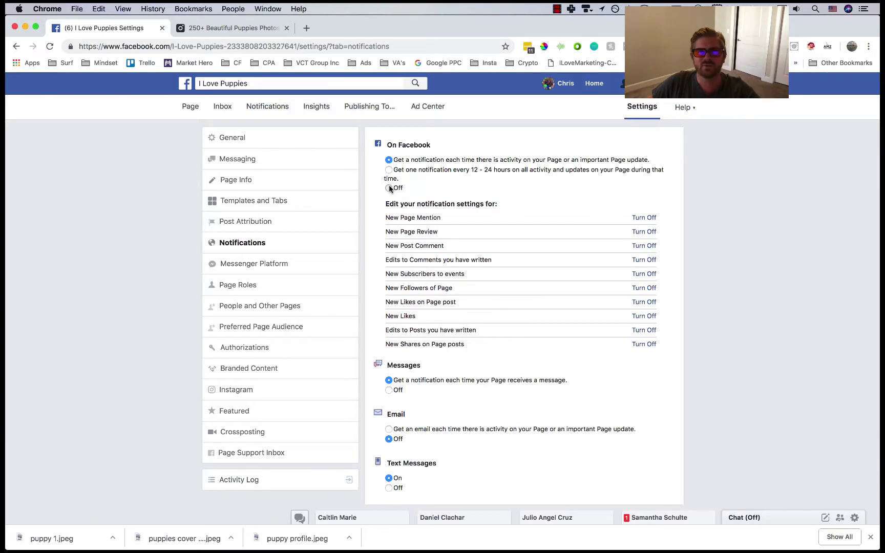
{"action": "left_click", "coordinate": [389, 189]}
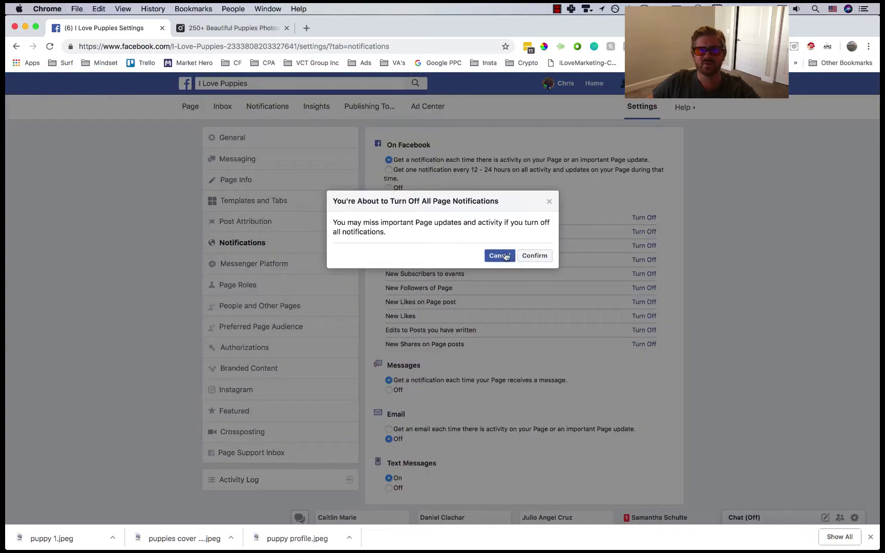
{"action": "left_click", "coordinate": [549, 258]}
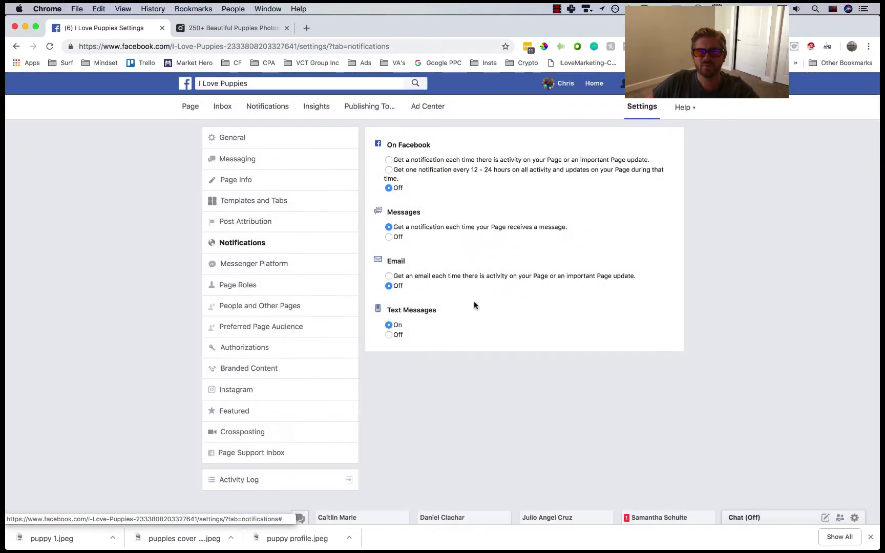
{"action": "left_click", "coordinate": [388, 335]}
{"action": "left_click", "coordinate": [388, 236]}
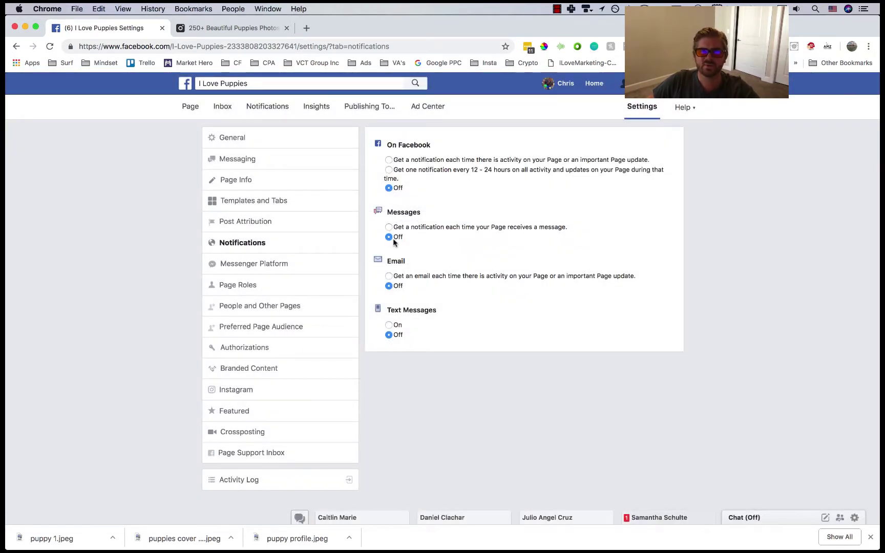
{"action": "left_click", "coordinate": [192, 112]}
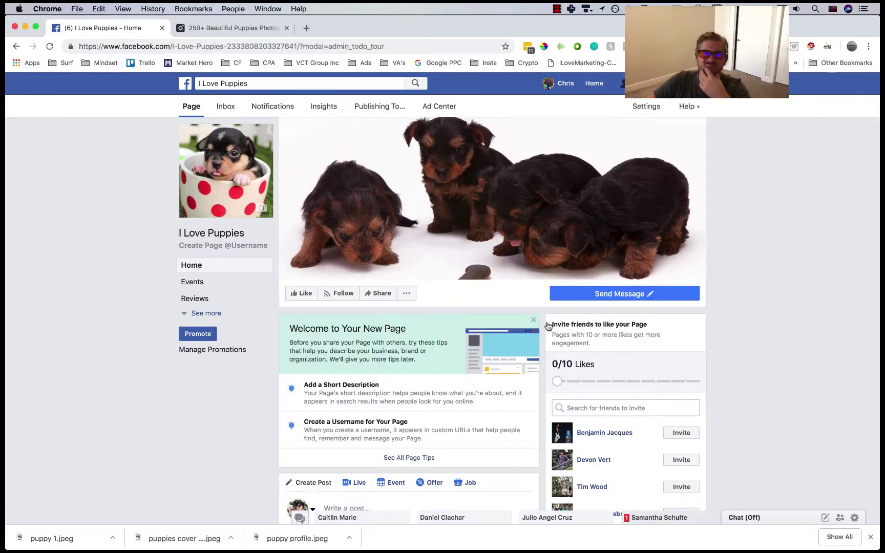
Save the Page Info description beginning 'We just love puppies. That's why we started this fan page.'
{"action": "scroll", "coordinate": [647, 110], "scroll_direction": "down", "scroll_amount": 4}
{"action": "left_click", "coordinate": [646, 114]}
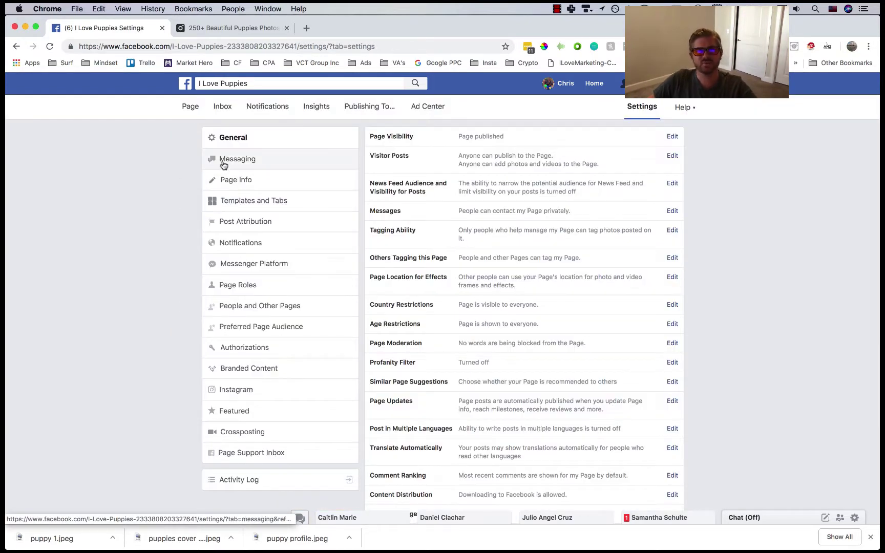
{"action": "left_click", "coordinate": [245, 181]}
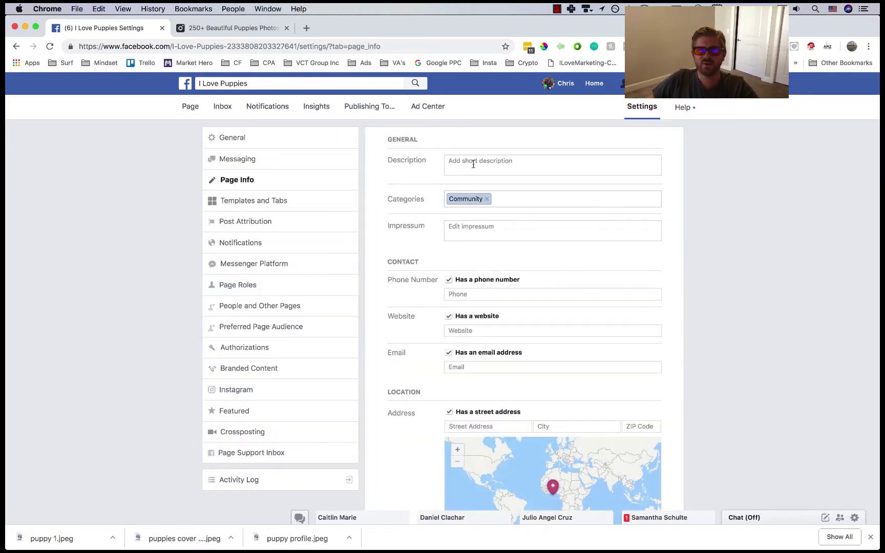
{"action": "left_click", "coordinate": [475, 162]}
{"action": "type", "text": "We ju"}
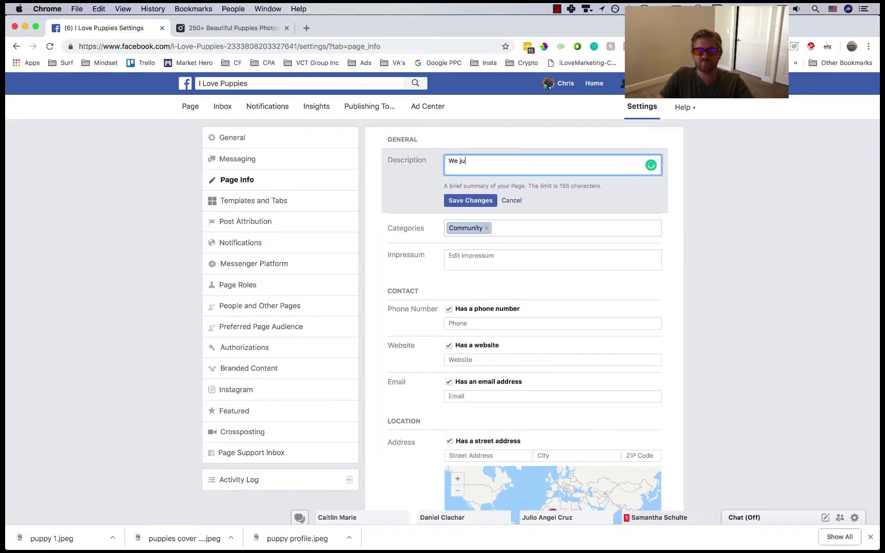
{"action": "type", "text": "st love puppies."}
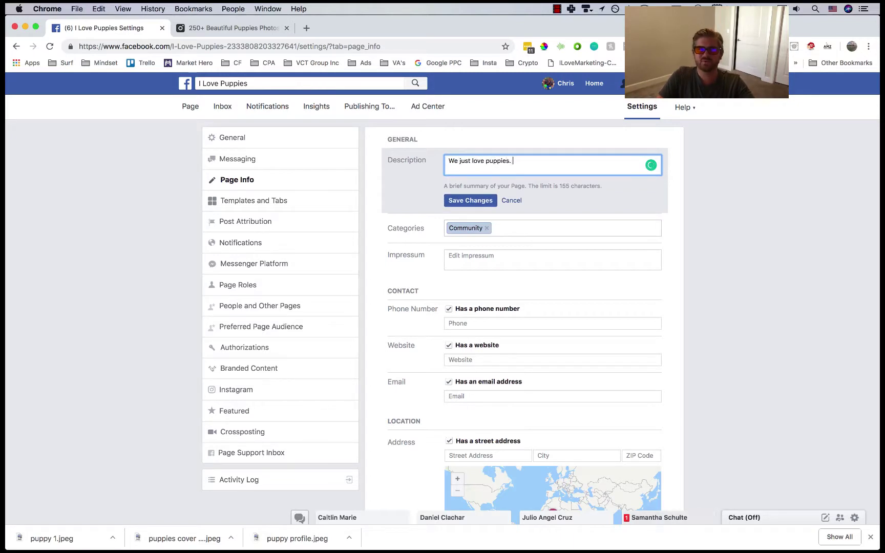
{"action": "type", "text": " That's why we started this fan "}
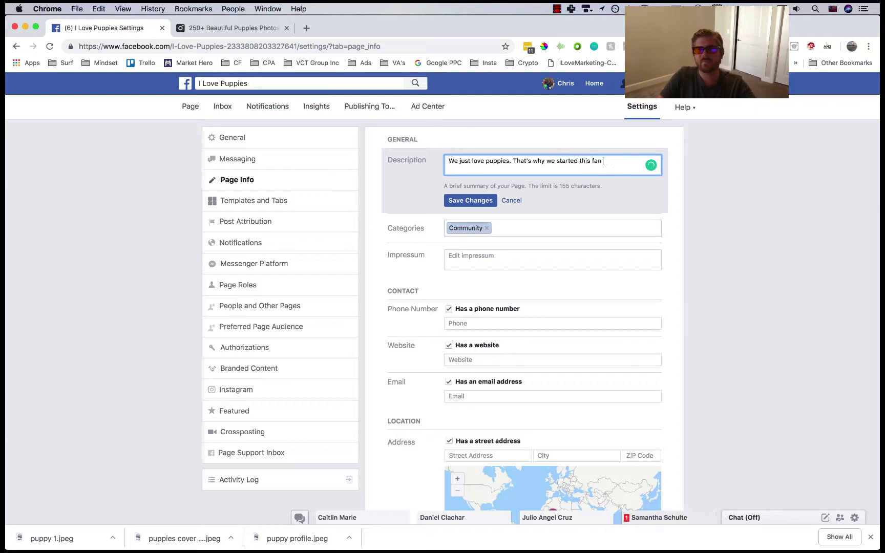
{"action": "type", "text": "apge. page. Like our pag"}
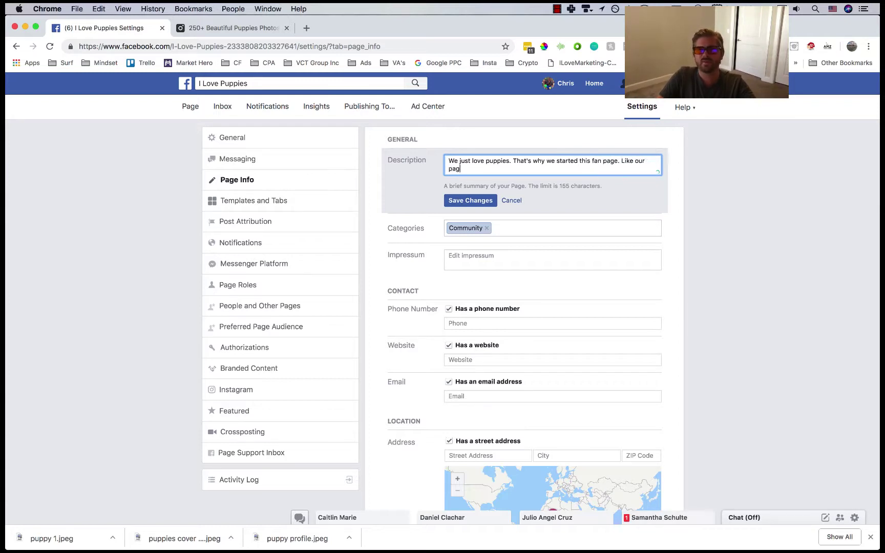
{"action": "type", "text": "e if you love puppies too!"}
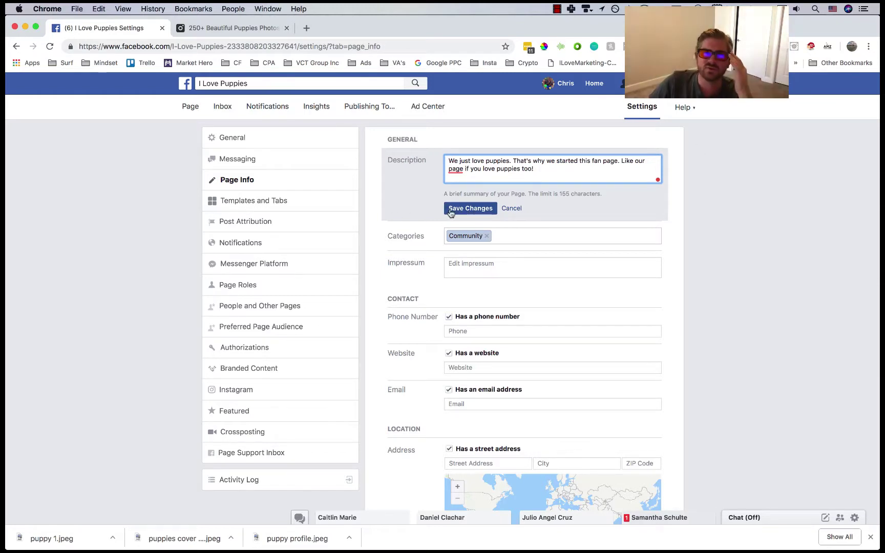
{"action": "left_click", "coordinate": [470, 208]}
Untick Has a phone number in Page Info and save the change
{"action": "scroll", "coordinate": [696, 256], "scroll_direction": "down", "scroll_amount": 5}
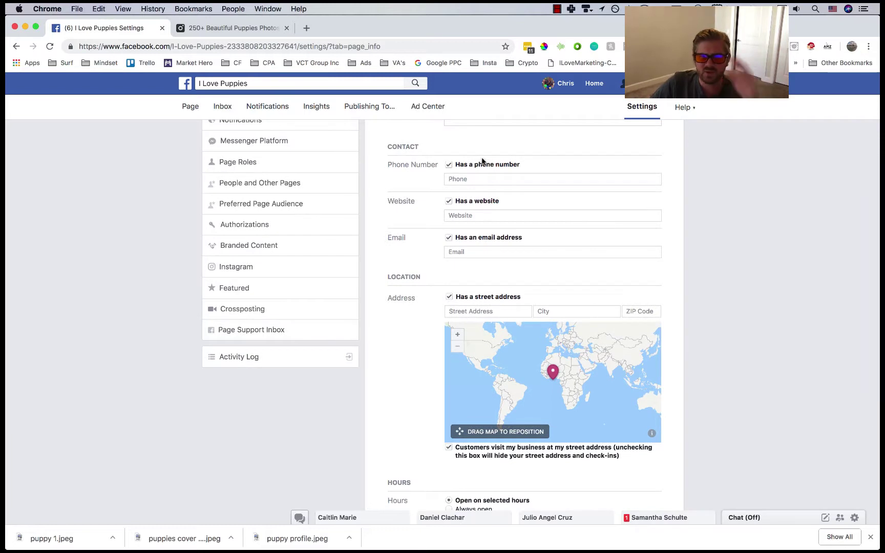
{"action": "left_click", "coordinate": [448, 166]}
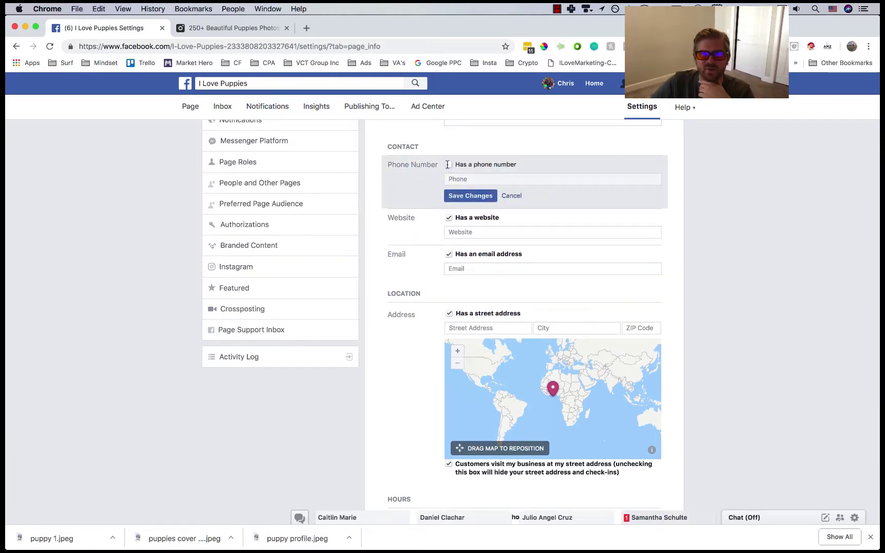
{"action": "left_click", "coordinate": [478, 197]}
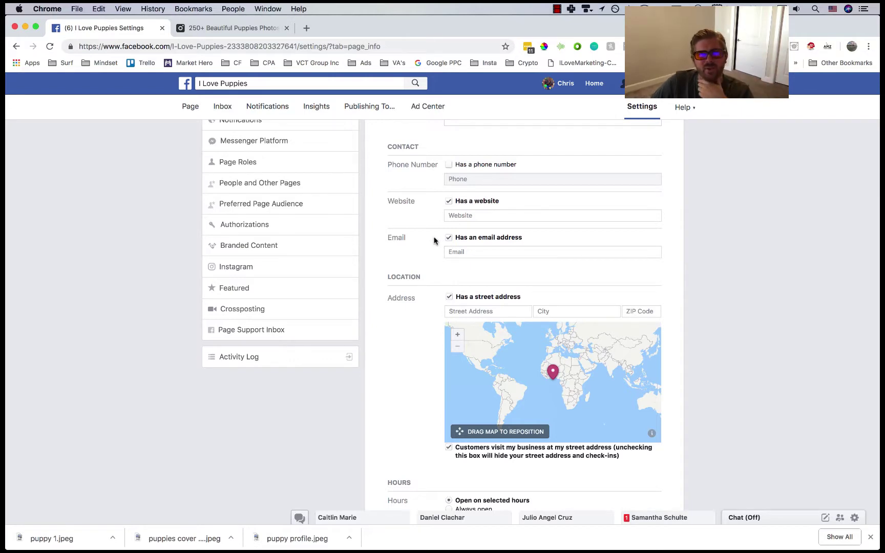
{"action": "scroll", "coordinate": [434, 241], "scroll_direction": "down", "scroll_amount": 5}
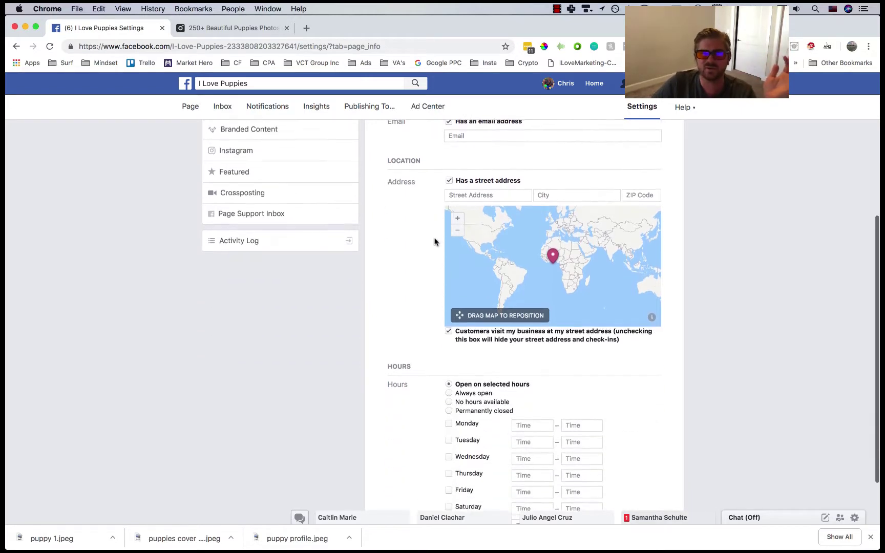
{"action": "scroll", "coordinate": [433, 240], "scroll_direction": "down", "scroll_amount": 3}
{"action": "scroll", "coordinate": [432, 240], "scroll_direction": "up", "scroll_amount": 8}
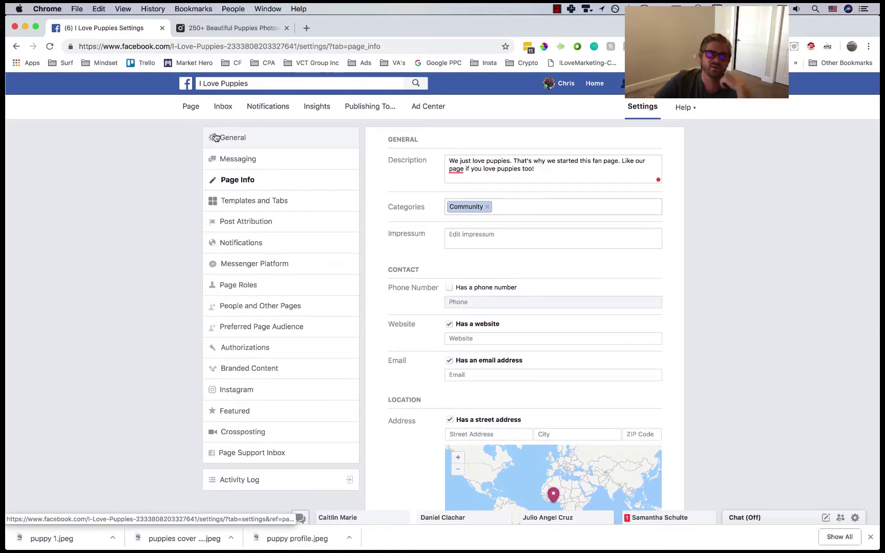
Return to the I Love Puppies page's home view from the Page tab
{"action": "left_click", "coordinate": [189, 108]}
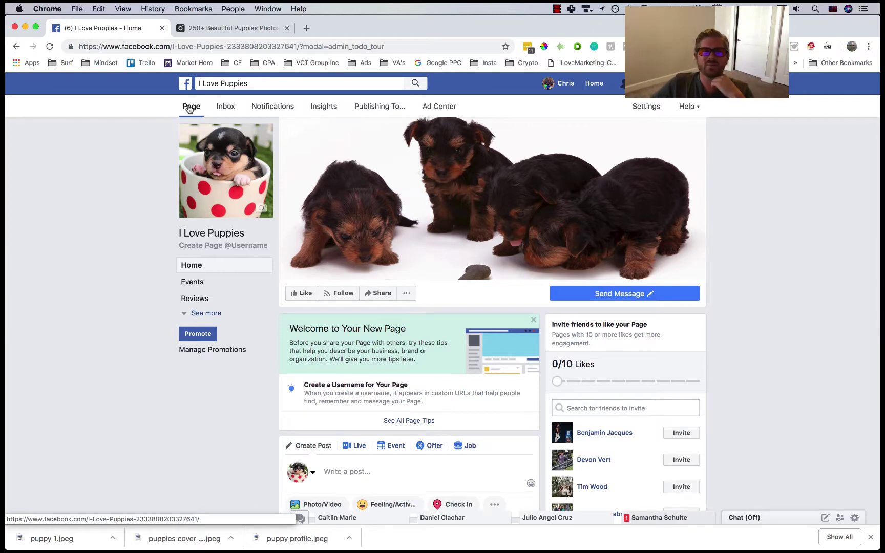